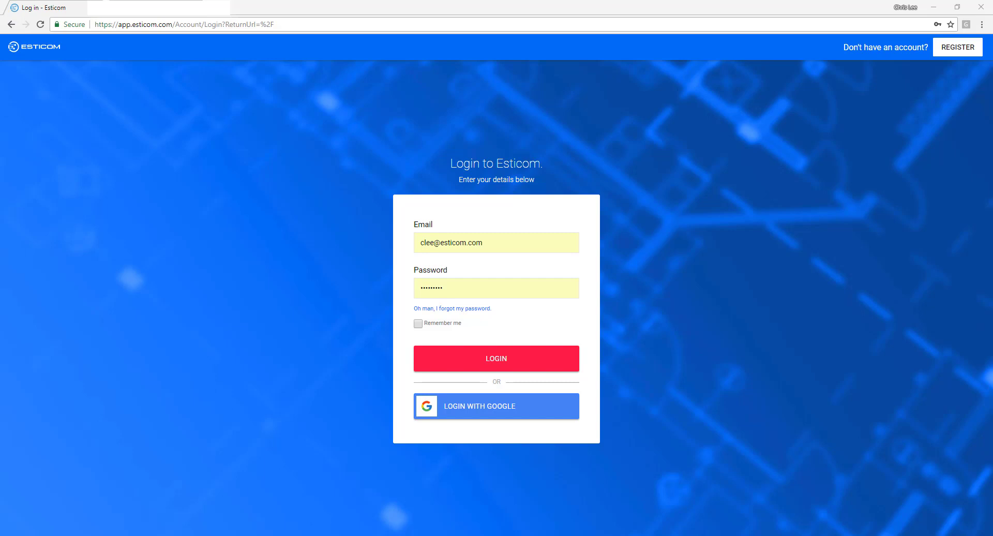
# Log in and create a project named Commercial Plumbing Project with the description Multi-Story Commercial Building
pyautogui.click(477, 358)
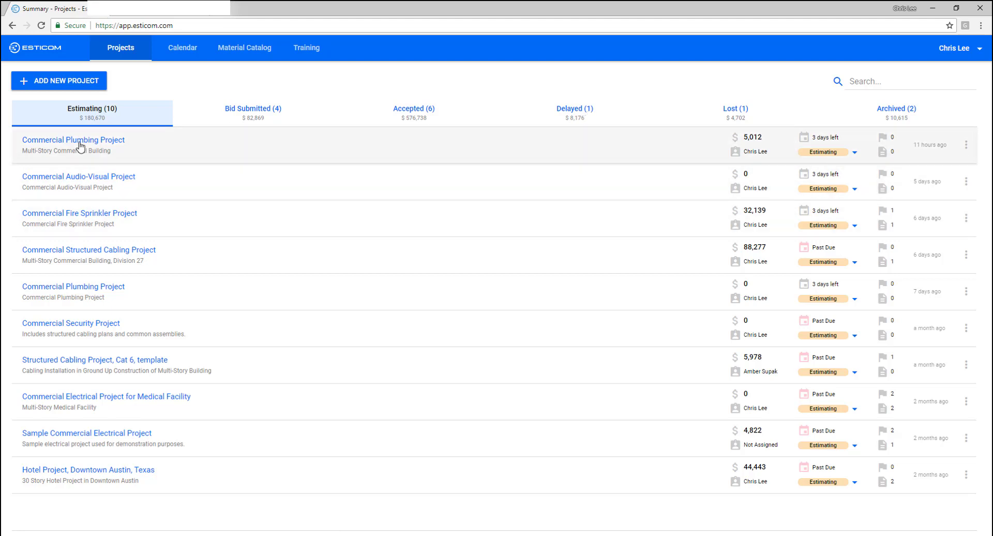
pyautogui.click(65, 86)
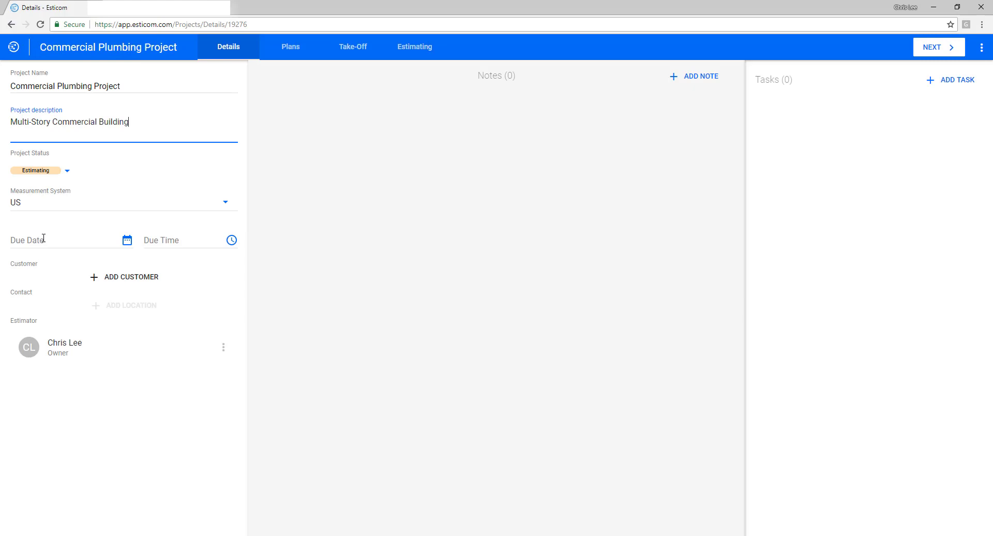
# Set the project's due date to 2018-08-18 and assign Enterprise Customer as its customer
pyautogui.click(43, 239)
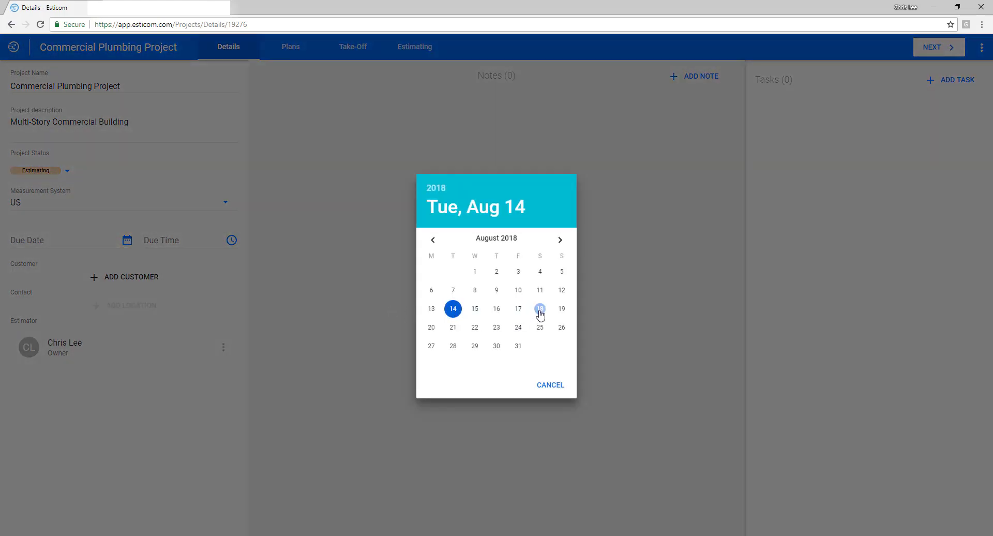
pyautogui.click(540, 308)
pyautogui.click(543, 366)
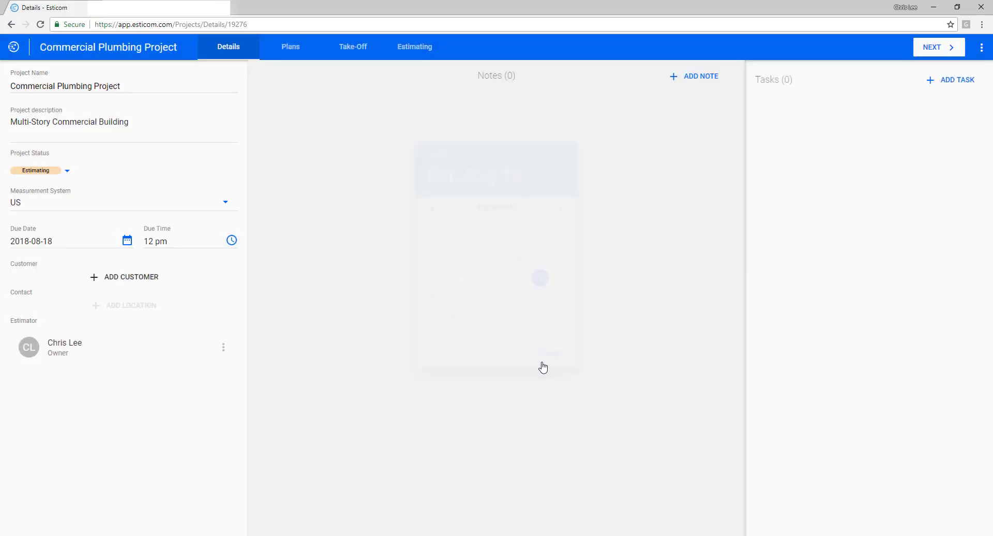
pyautogui.click(133, 279)
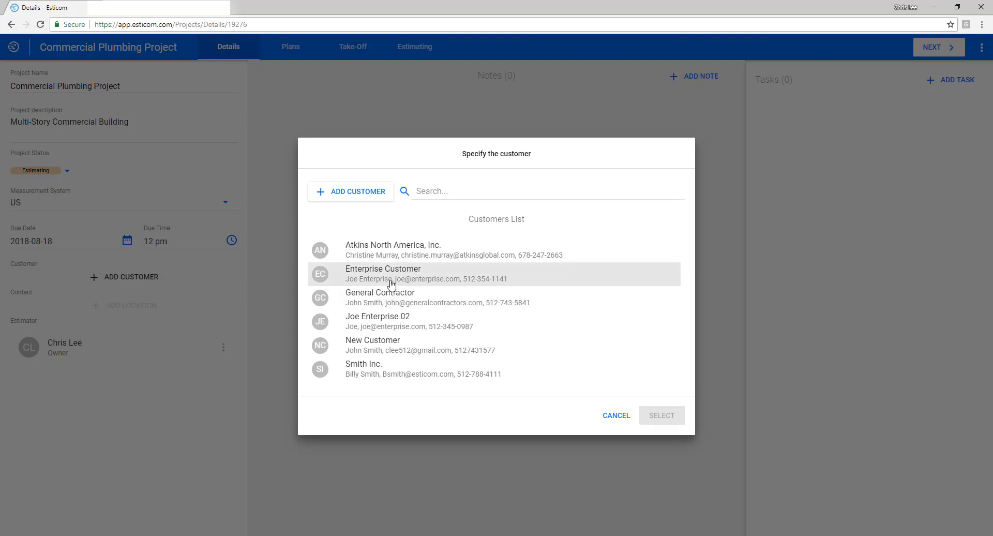
pyautogui.click(387, 284)
pyautogui.click(650, 415)
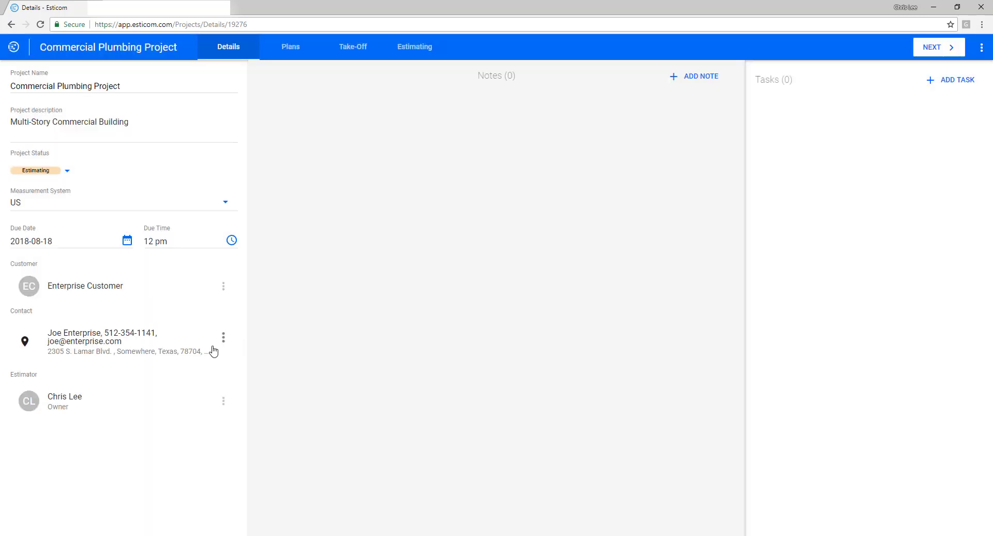
# Upload Sample Plumbing.pdf from the local Sample Drawings folder to the project's plans
pyautogui.click(285, 52)
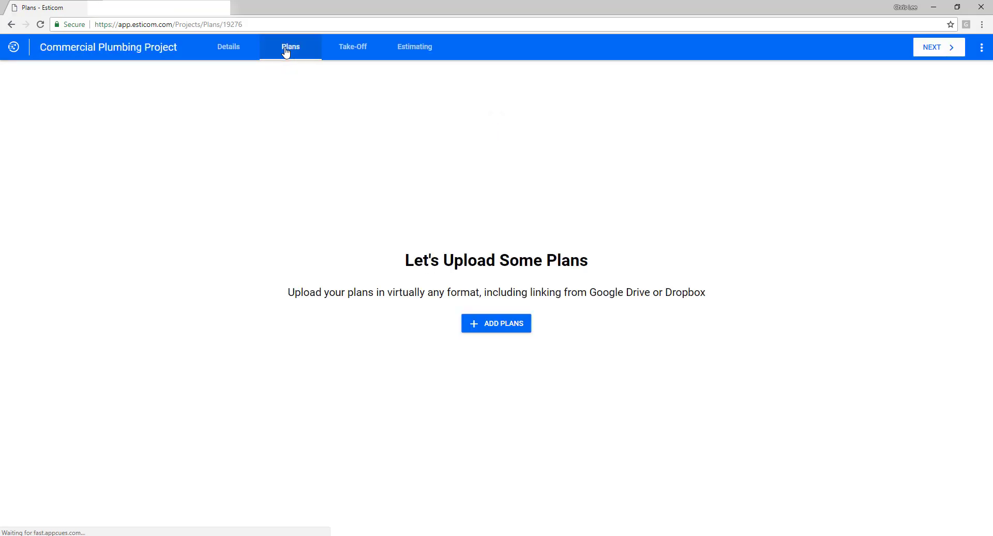
pyautogui.click(484, 324)
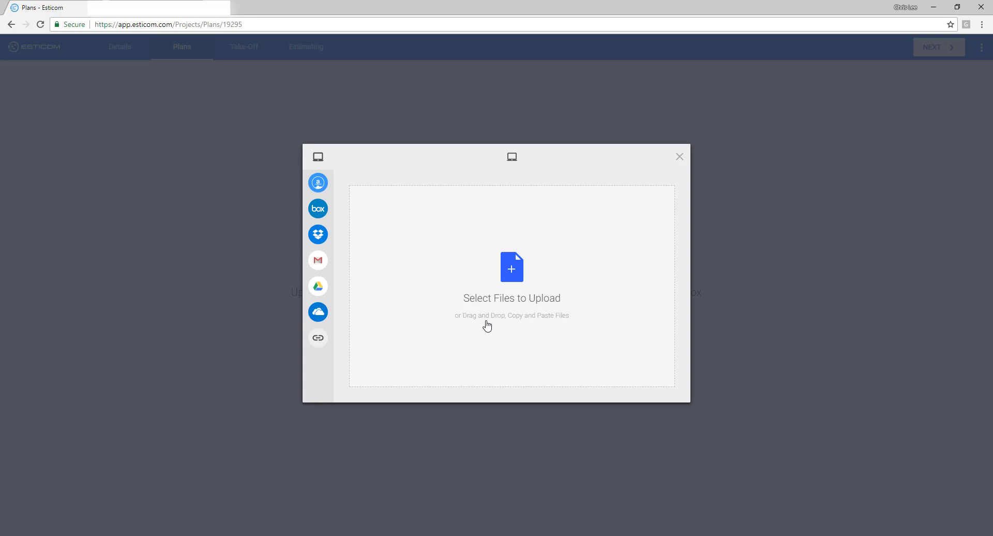
pyautogui.moveTo(323, 187)
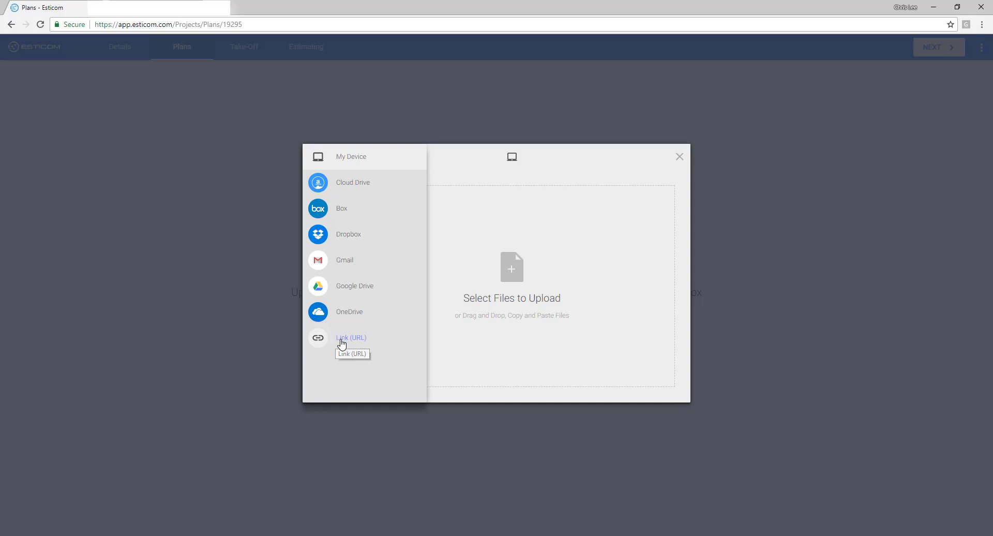
pyautogui.click(513, 280)
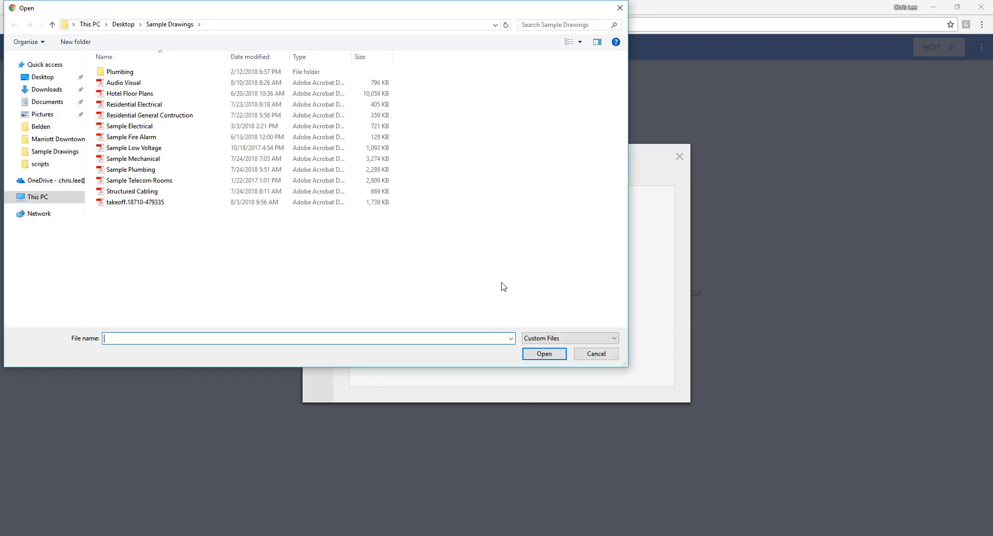
pyautogui.click(148, 172)
pyautogui.doubleClick(149, 173)
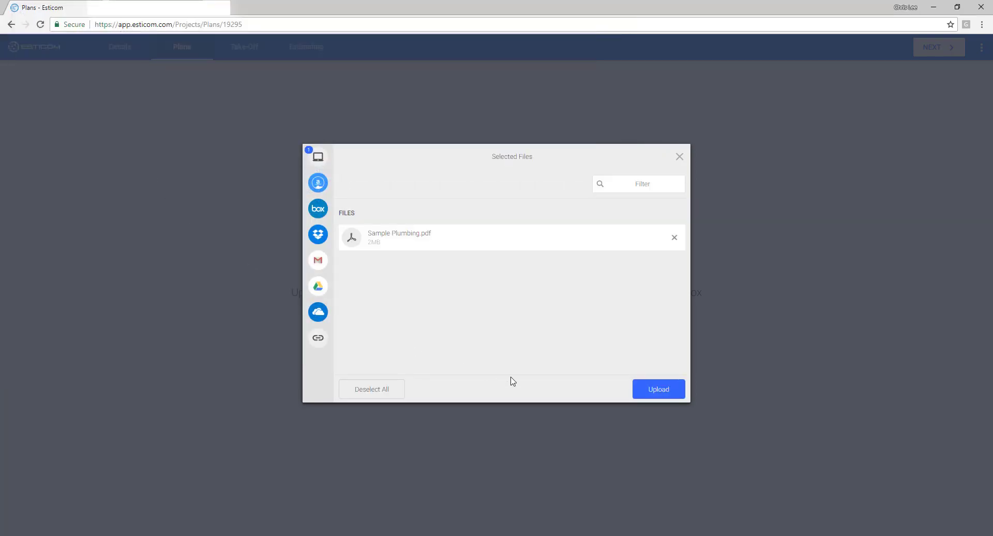
pyautogui.click(650, 393)
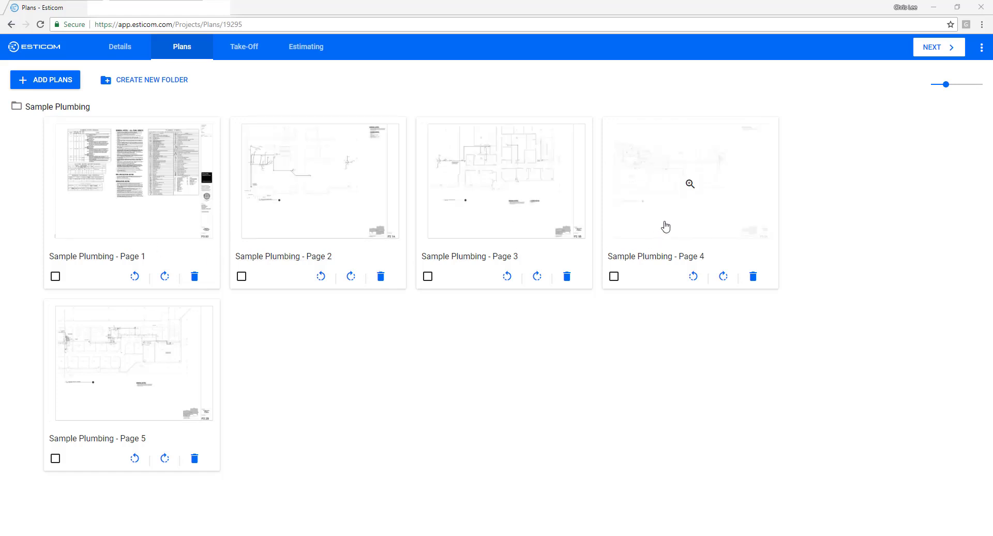
# Delete pages 1, 2 and 3 of the Sample Plumbing plans
pyautogui.click(195, 277)
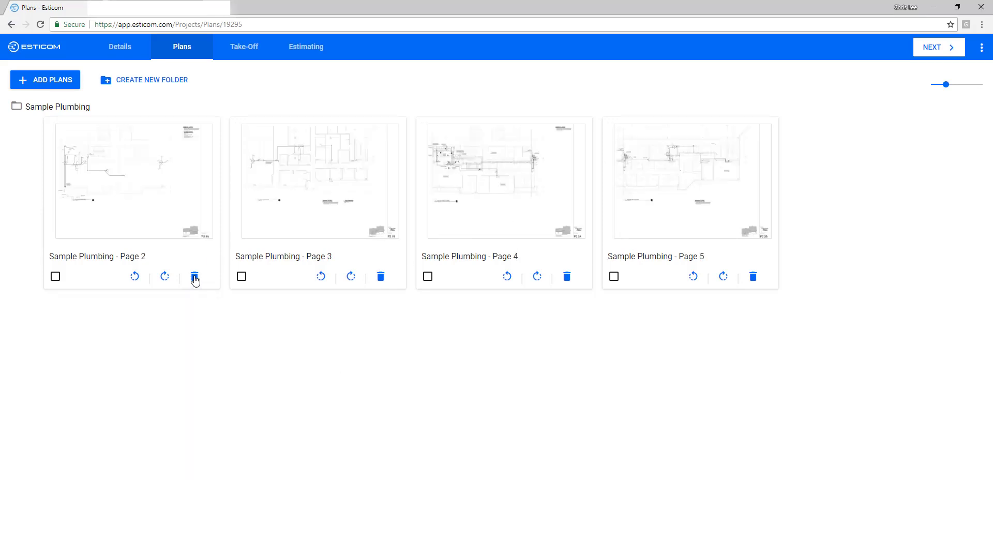
pyautogui.click(194, 277)
pyautogui.click(194, 277)
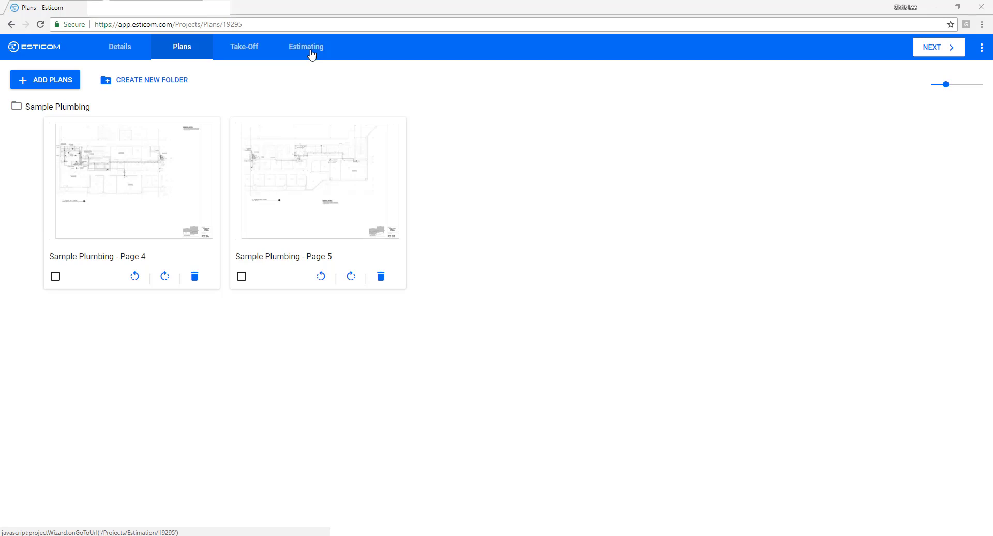
# Open the project's take-off on Sample Plumbing - Page 4, examine the kitchen area and check which other plans are selectable
pyautogui.click(235, 54)
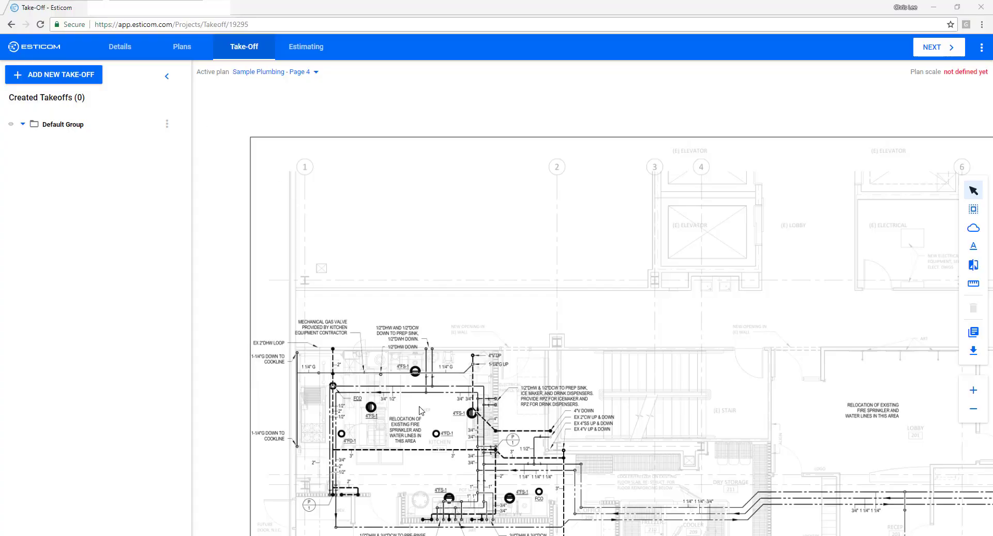
pyautogui.moveTo(415, 332)
pyautogui.mouseDown()
pyautogui.moveTo(341, 191)
pyautogui.moveTo(324, 184)
pyautogui.mouseUp()
pyautogui.scroll(2, 324, 186)
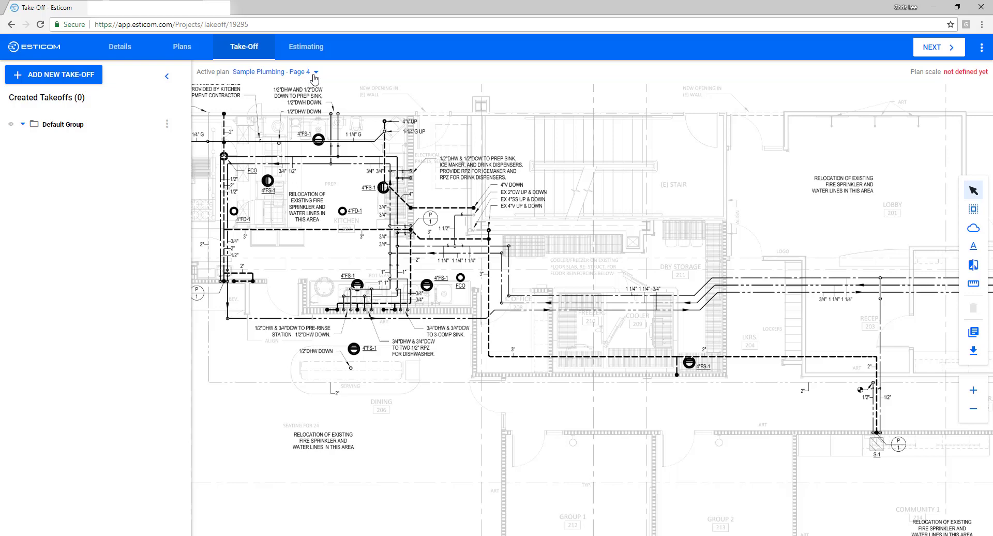
pyautogui.click(314, 73)
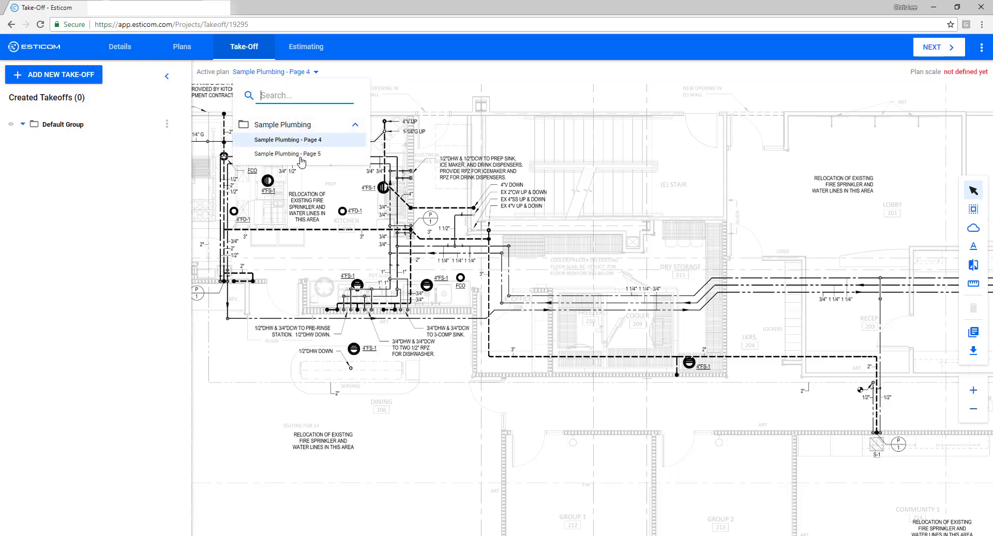
pyautogui.click(369, 188)
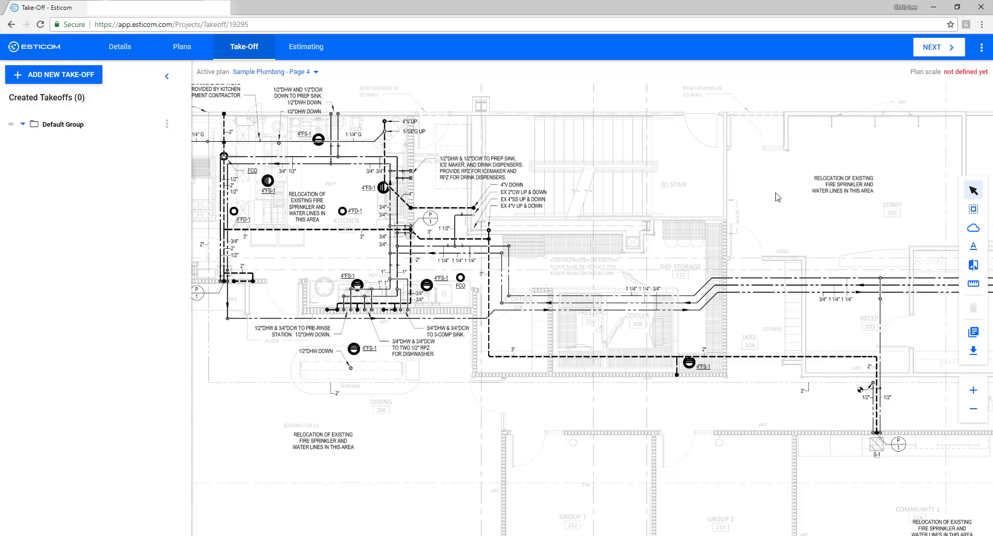
# Set the plan scale to the common scale 1/4" = 1' and apply it to all plans
pyautogui.click(969, 73)
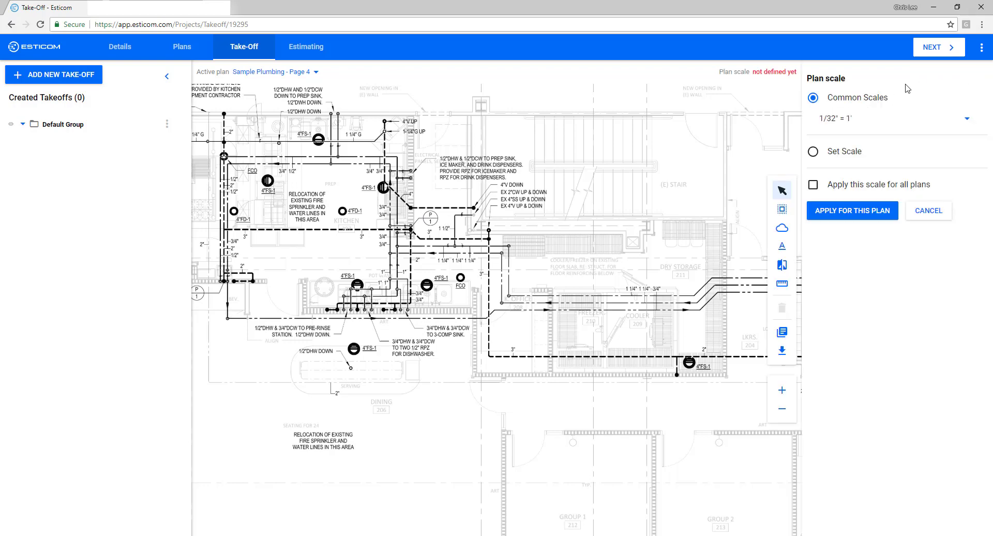
pyautogui.click(813, 153)
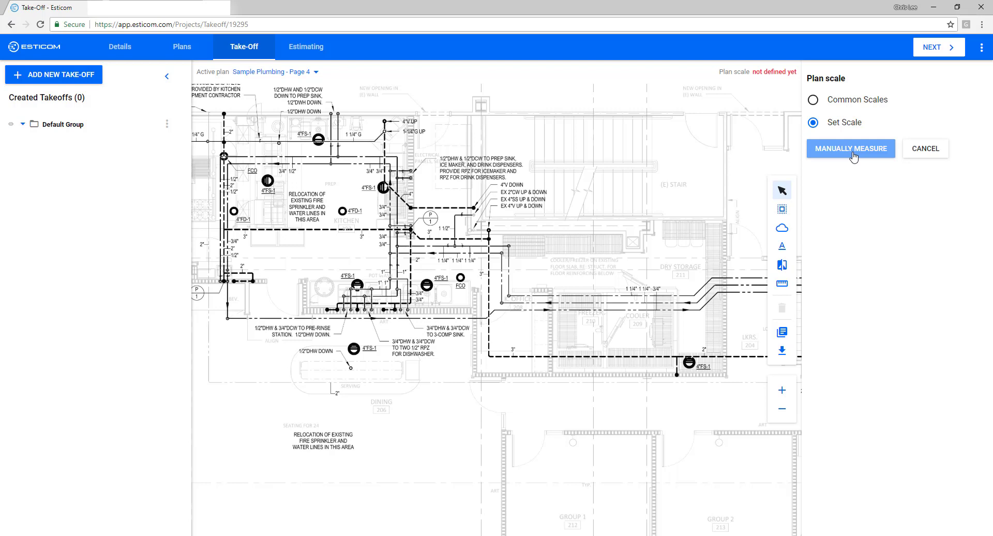
pyautogui.click(814, 100)
pyautogui.click(827, 117)
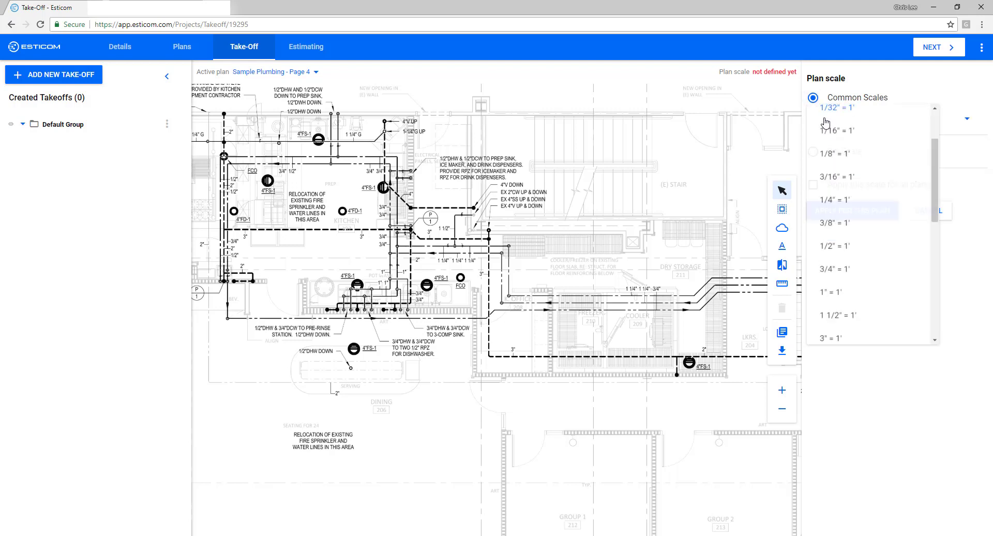
pyautogui.click(834, 207)
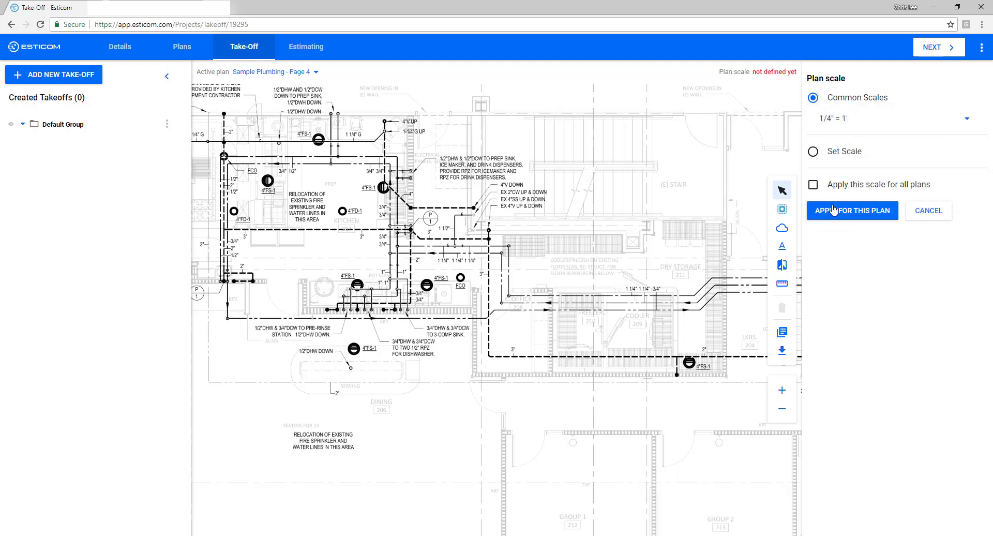
pyautogui.click(813, 185)
pyautogui.click(836, 211)
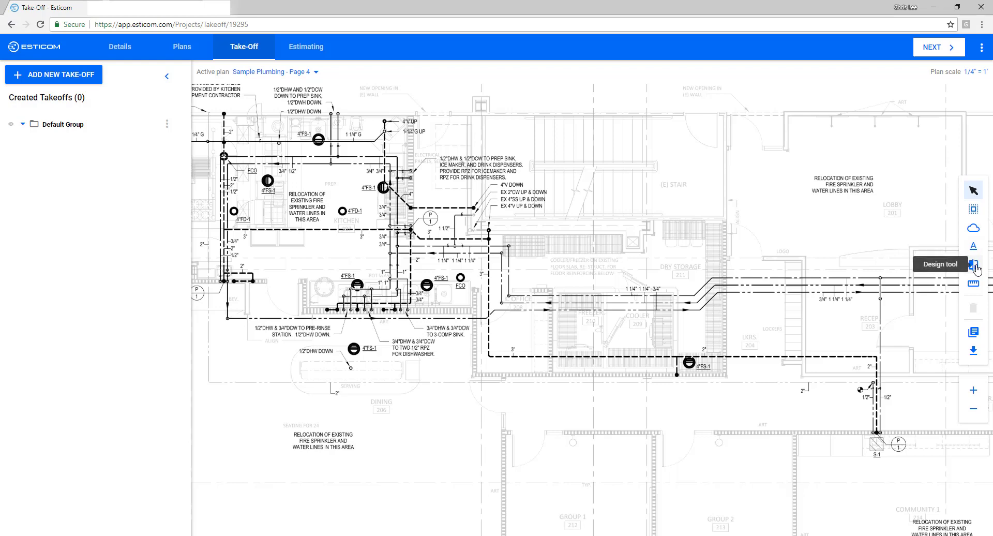
# Show the plumbing symbols available in the Design tool
pyautogui.click(973, 266)
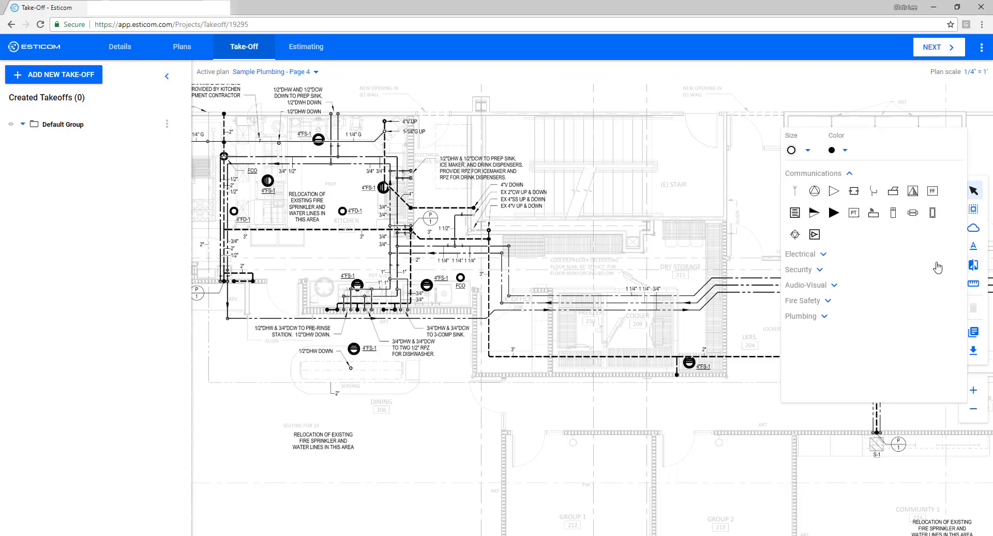
pyautogui.click(835, 324)
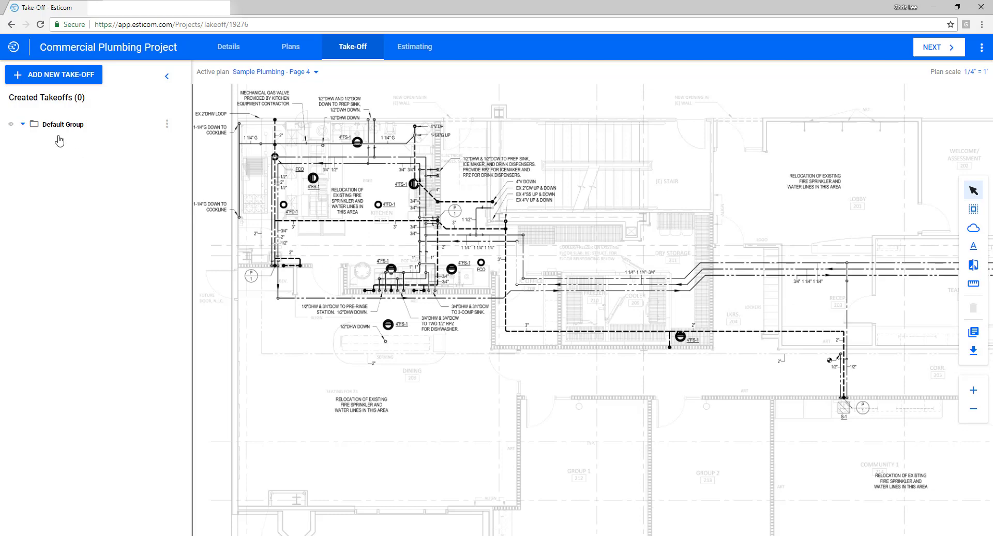
# Search for "1/2" copper water w insulation" and add the 1/2" Copper Water Piping W/ 1" Insulation assembly as a blue linear take-off
pyautogui.click(50, 80)
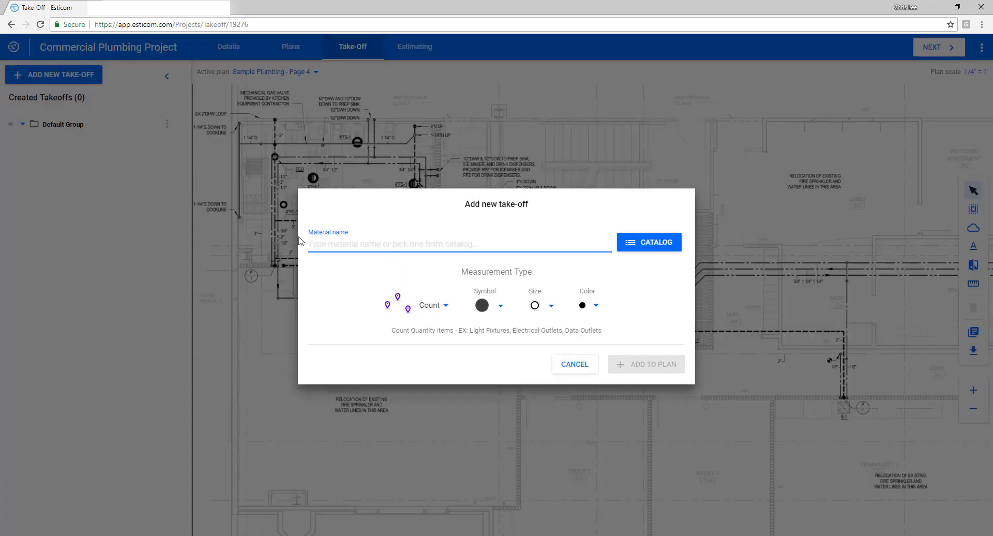
pyautogui.write('1/2" ')
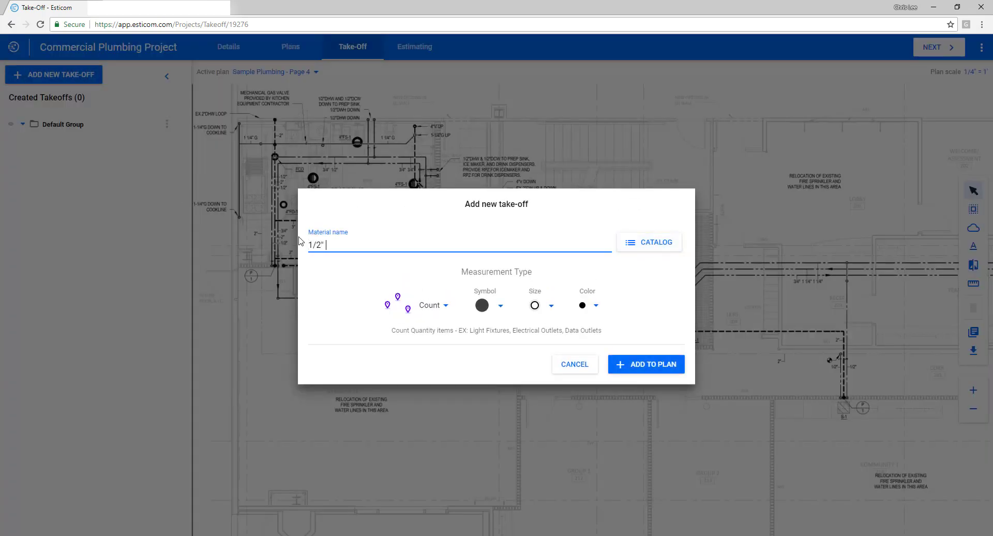
pyautogui.write('copper water w insulation')
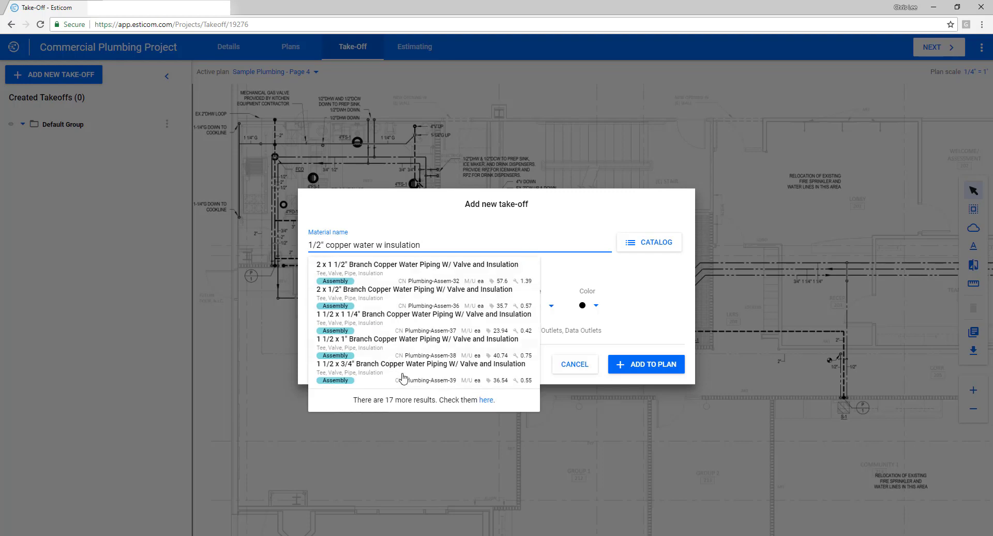
pyautogui.click(487, 400)
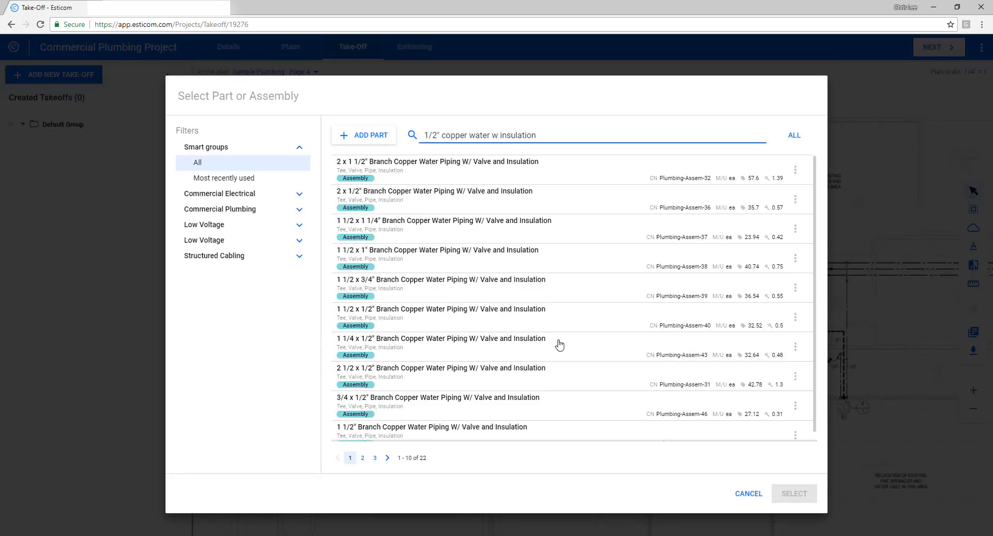
pyautogui.scroll(-1, 466, 403)
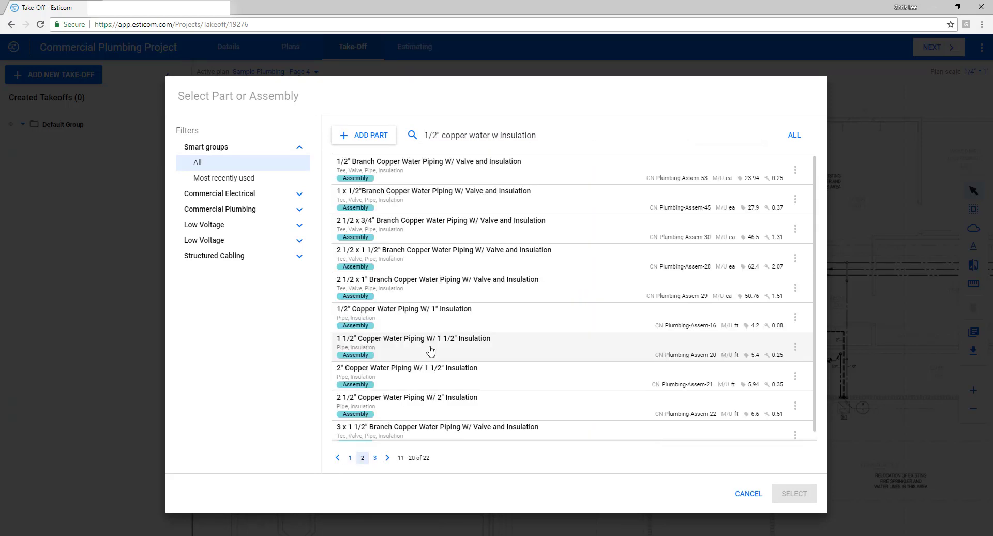
pyautogui.click(432, 324)
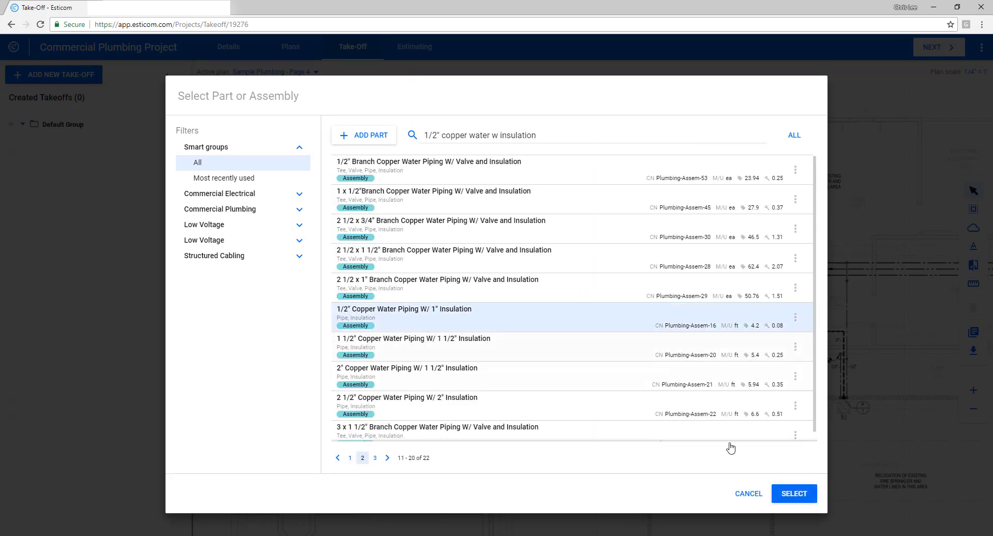
pyautogui.click(789, 493)
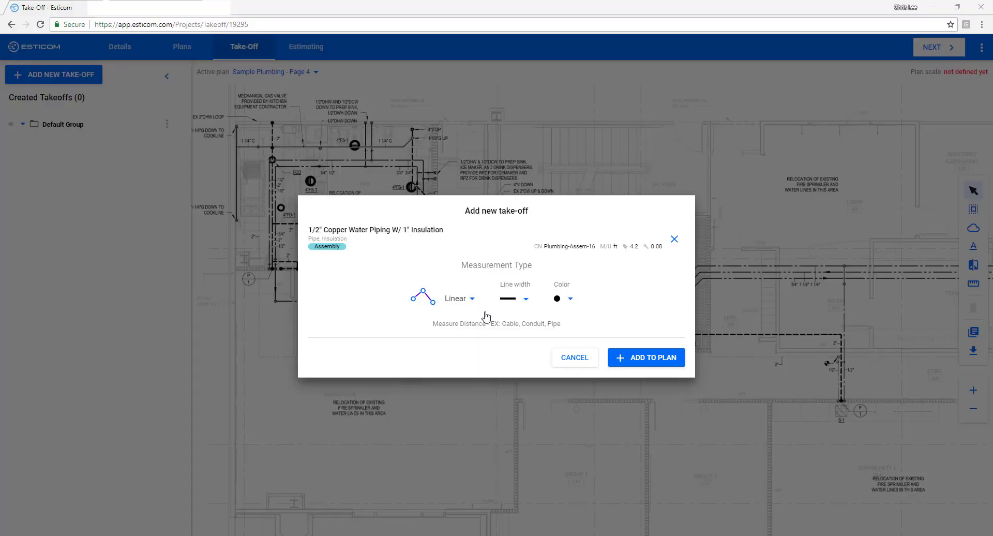
pyautogui.click(471, 303)
pyautogui.click(472, 305)
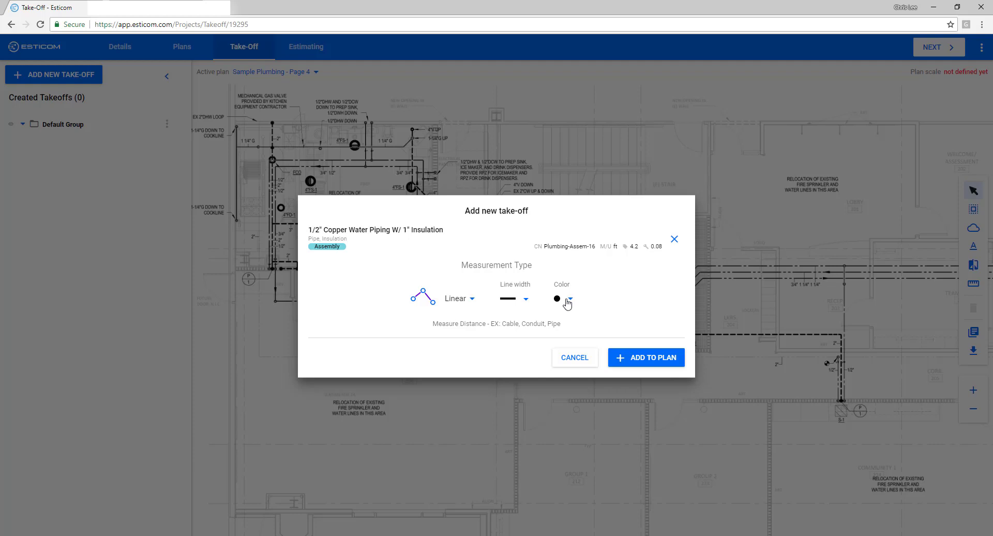
pyautogui.click(646, 362)
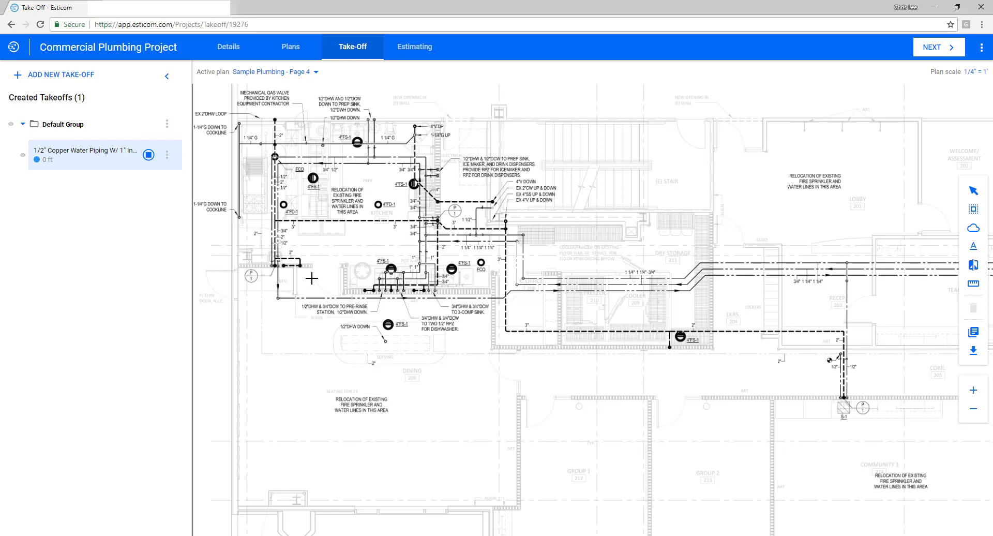
# Trace the 1/2" insulated copper piping around the outer kitchen line down to the pre-rinse station, about 47 ft long
pyautogui.click(272, 265)
pyautogui.click(274, 156)
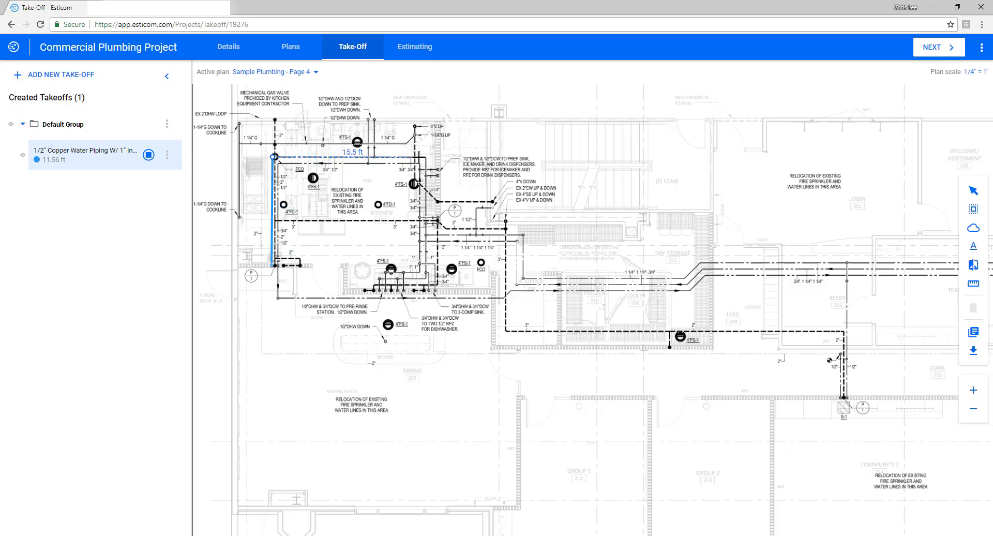
pyautogui.click(425, 156)
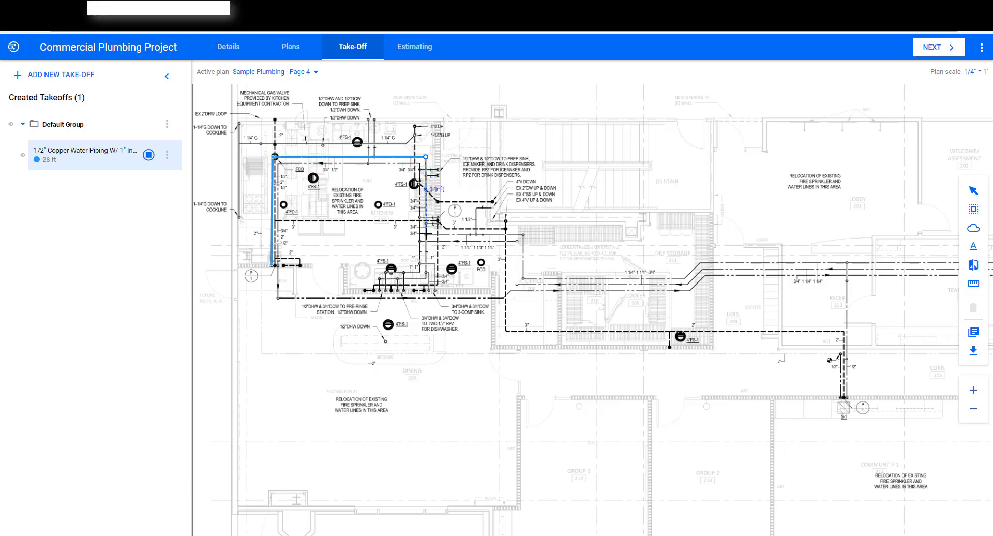
pyautogui.click(425, 278)
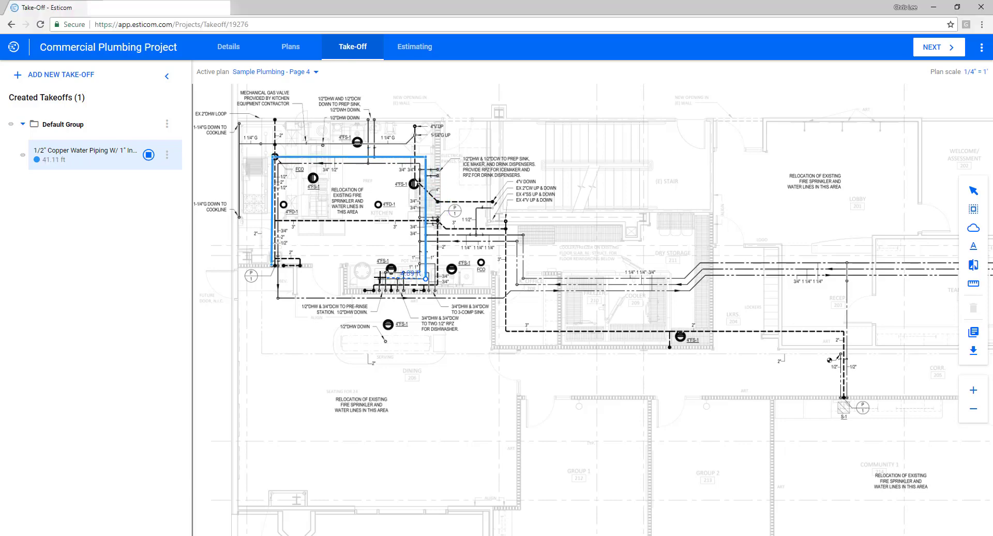
pyautogui.click(379, 278)
pyautogui.doubleClick(379, 292)
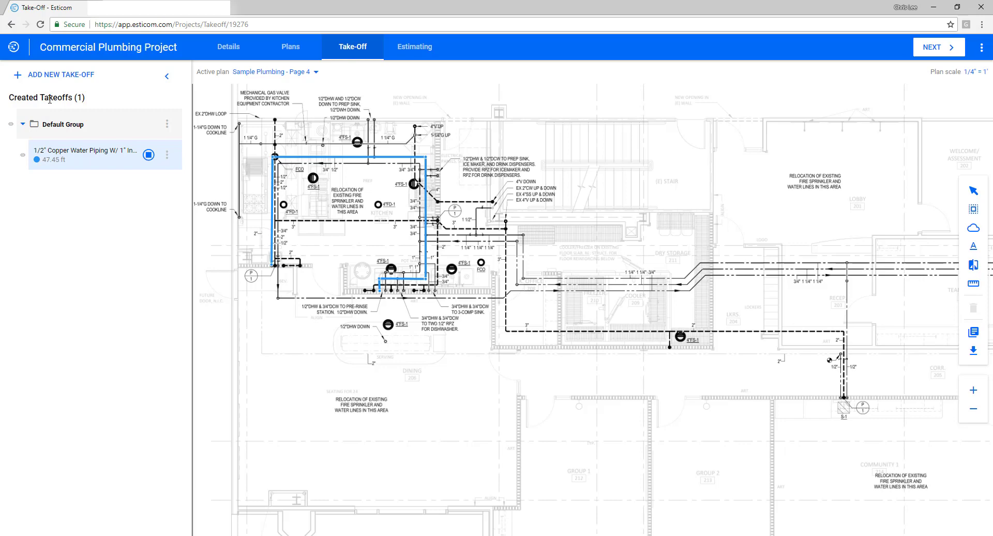
# Search for "3/4" copper water w insulation" and add the 3/4" Copper Water Piping W/ 1" Insulation assembly as a blue linear take-off
pyautogui.click(51, 78)
pyautogui.write('3/4" copper water w insulation')
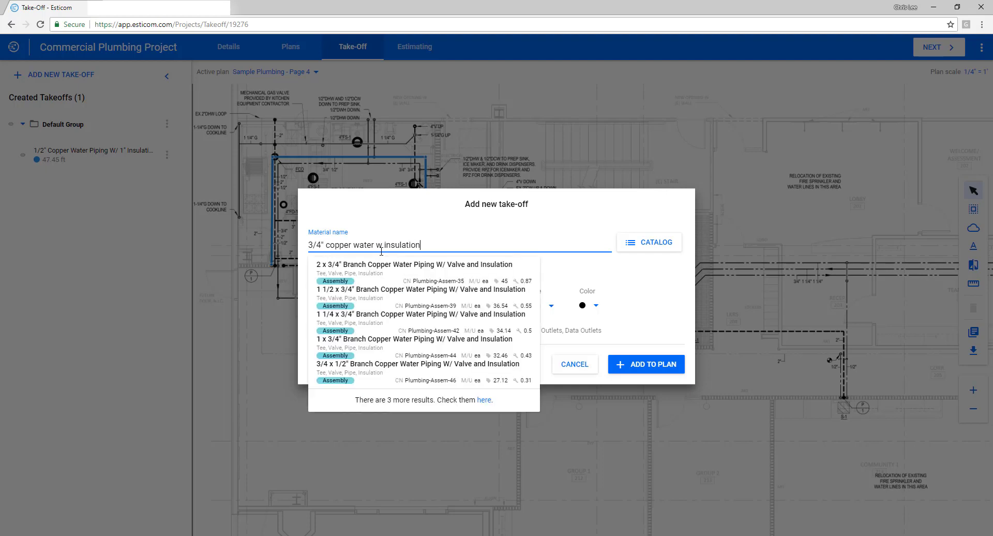
pyautogui.click(541, 455)
pyautogui.click(472, 377)
pyautogui.click(798, 500)
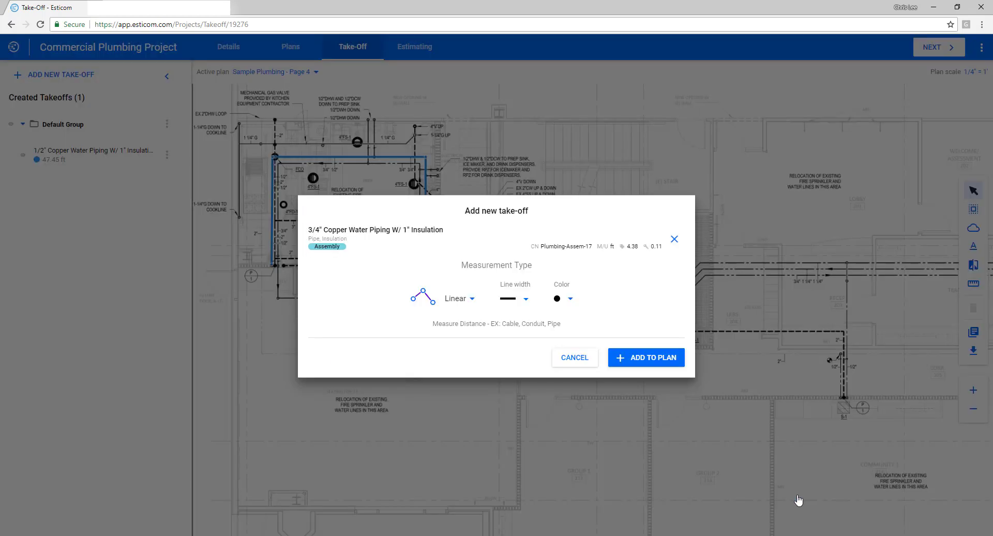
pyautogui.click(569, 300)
pyautogui.click(604, 323)
pyautogui.click(637, 357)
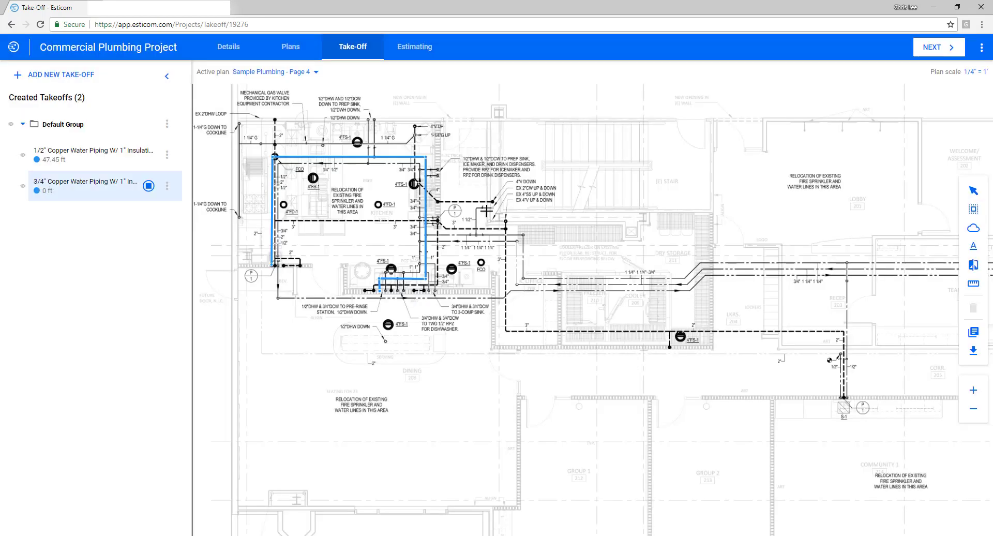
# Trace the blue 3/4" piping from the kitchen's right side past dry storage to the water heater area, about 93 ft long
pyautogui.click(425, 236)
pyautogui.click(523, 235)
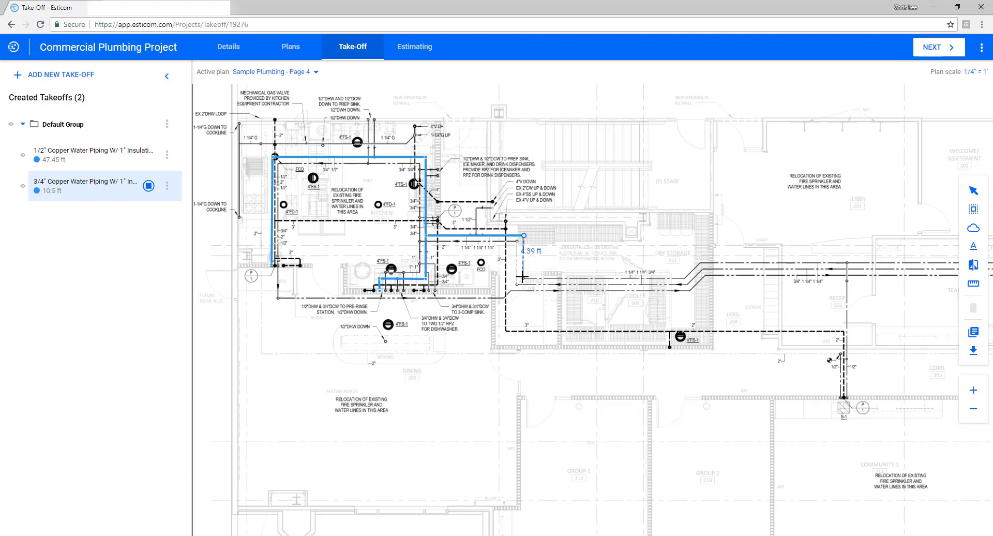
pyautogui.click(523, 278)
pyautogui.click(685, 279)
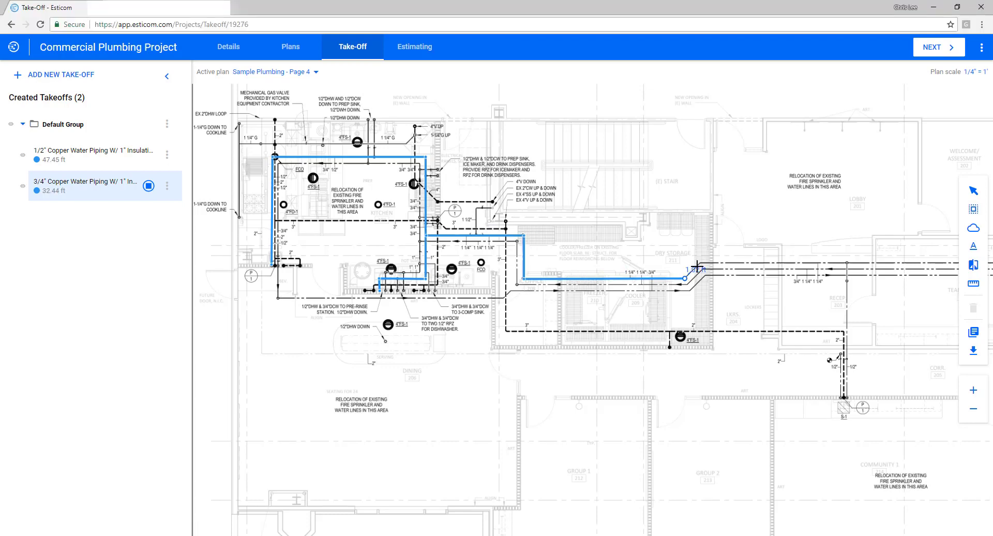
pyautogui.click(701, 263)
pyautogui.moveTo(786, 258); pyautogui.dragTo(549, 248)
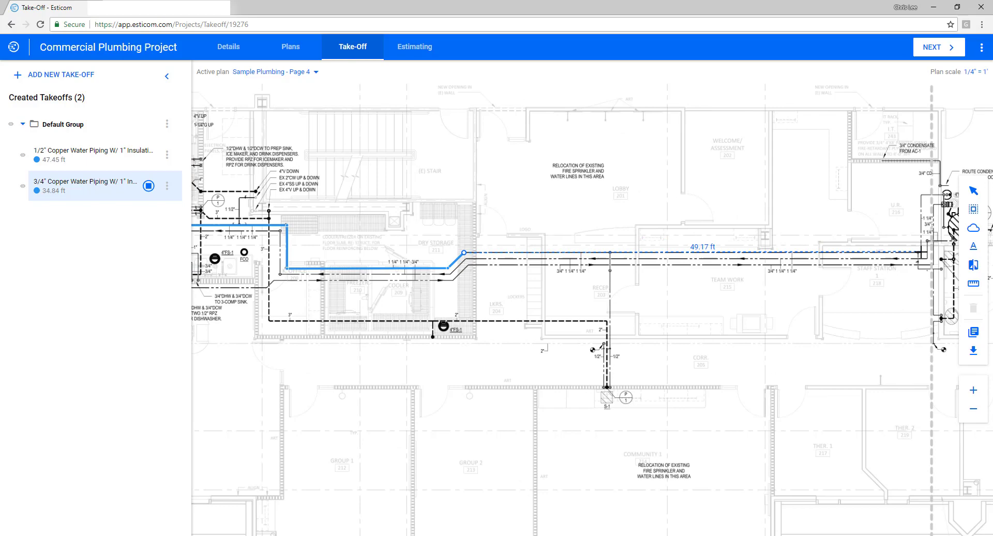
pyautogui.click(921, 252)
pyautogui.click(920, 195)
pyautogui.doubleClick(946, 195)
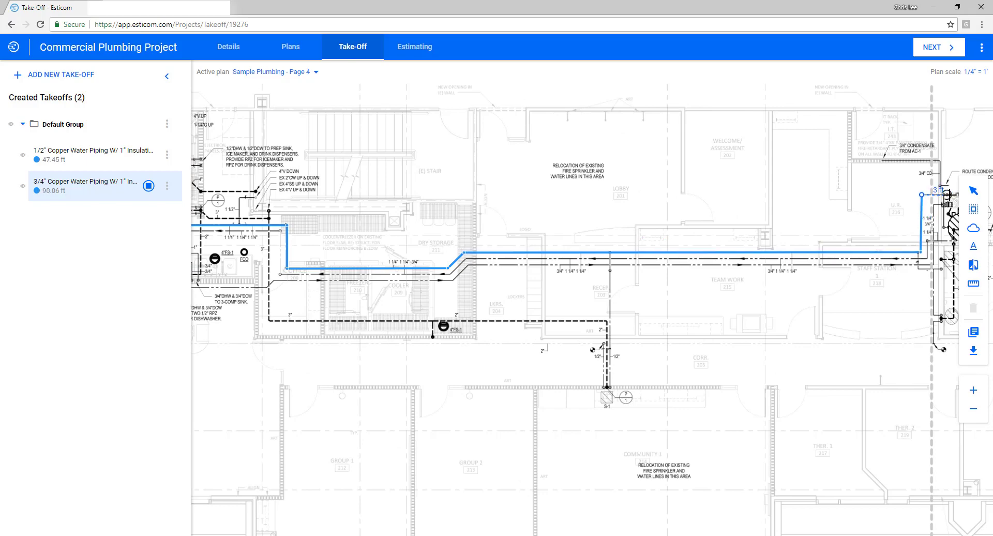
# Add a second 3/4" Copper Water Piping W/ 1" Insulation assembly to the plan as a red linear take-off
pyautogui.moveTo(489, 247); pyautogui.dragTo(764, 254)
pyautogui.click(67, 75)
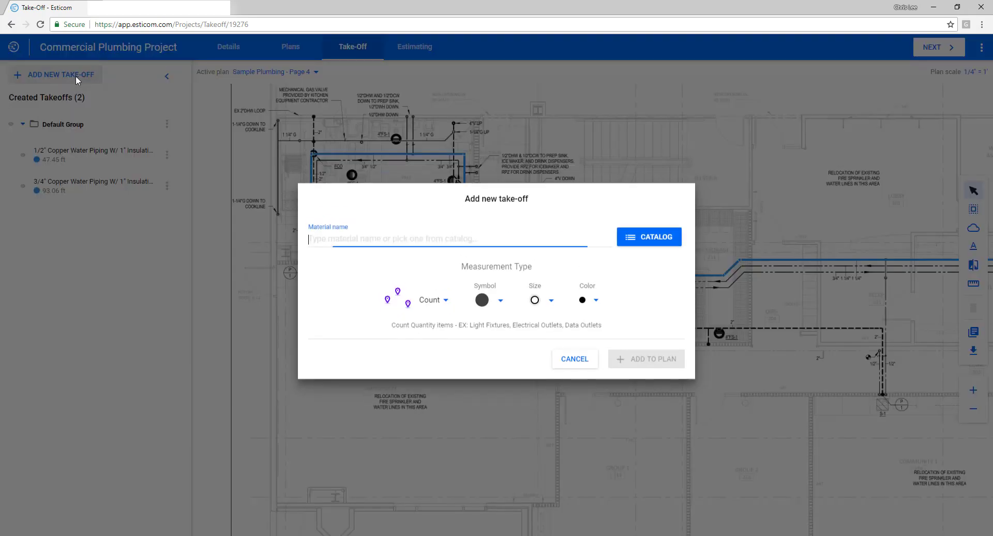
pyautogui.write('3/4 ')
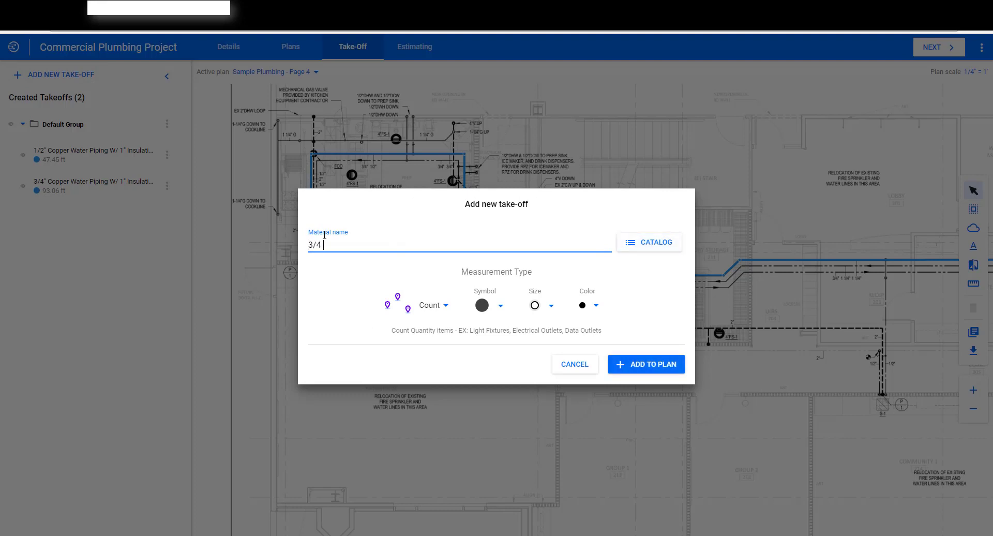
pyautogui.write('" copper water w insulation')
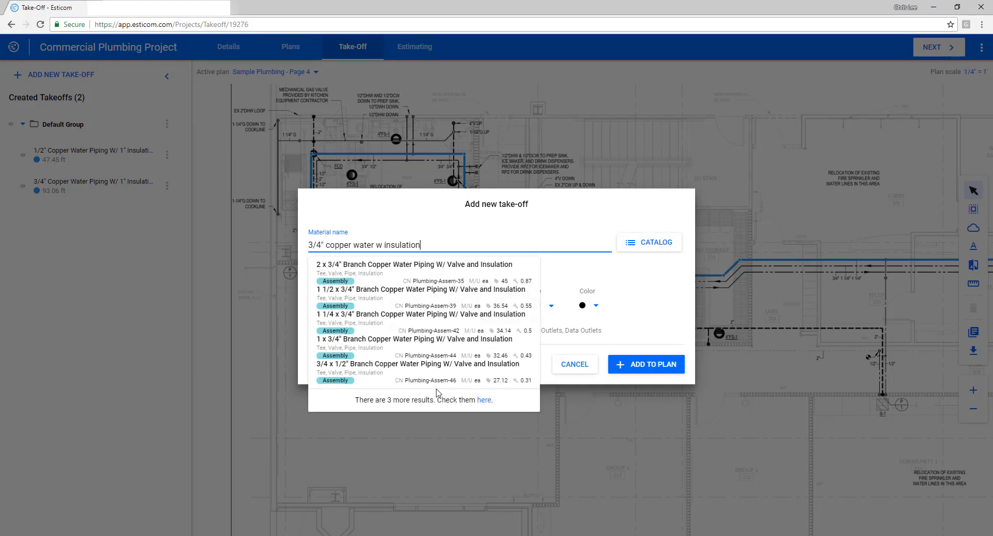
pyautogui.click(493, 403)
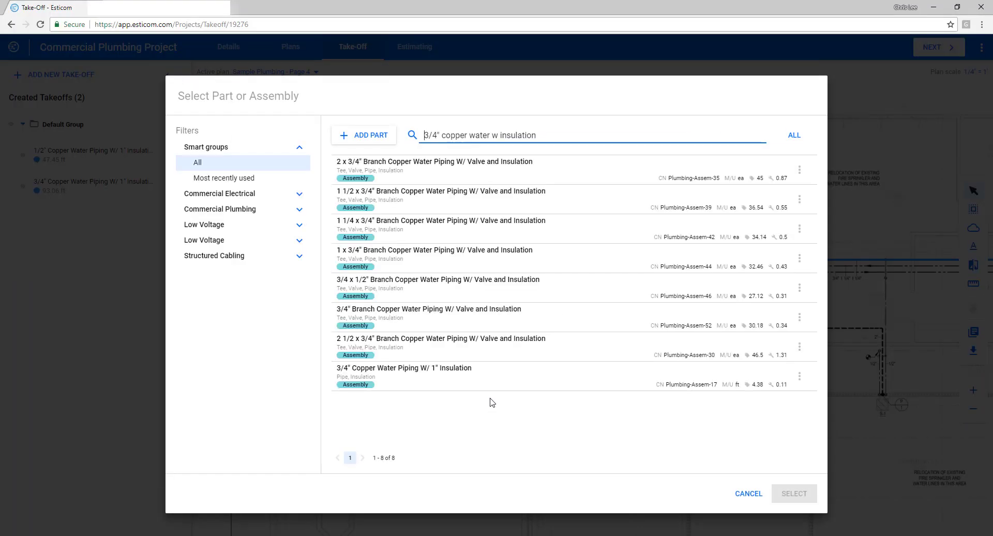
pyautogui.click(794, 493)
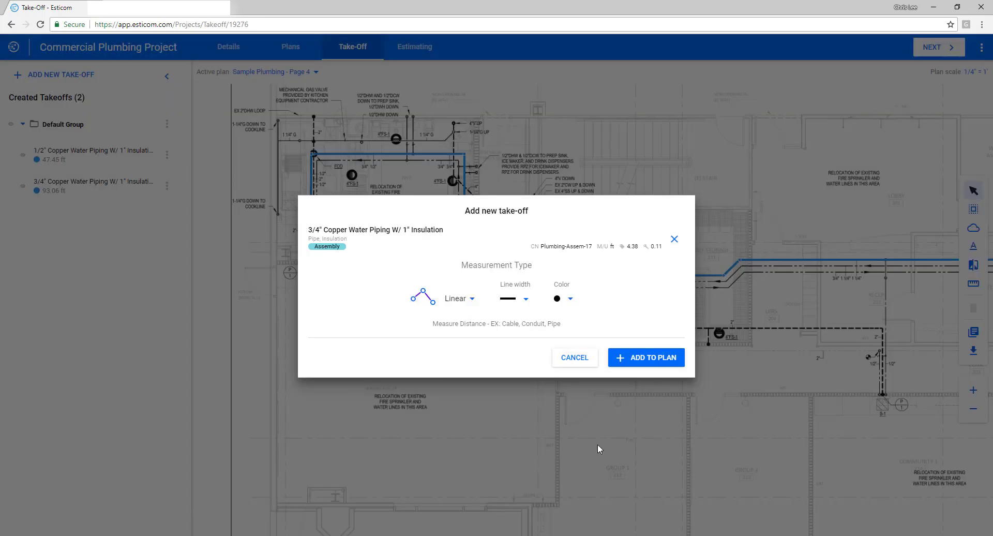
pyautogui.click(570, 299)
pyautogui.click(516, 324)
pyautogui.click(634, 362)
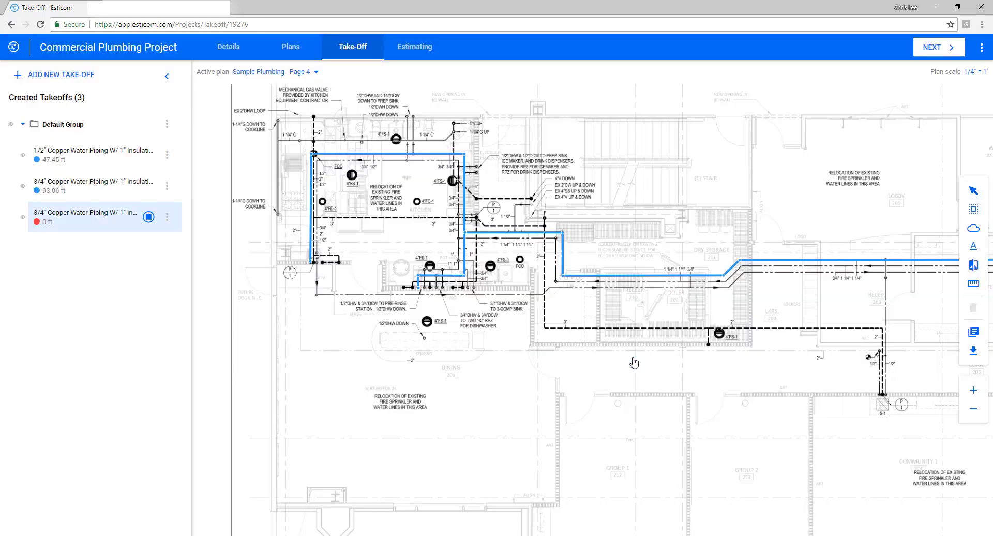
# Trace the red 3/4" piping along the inner kitchen line and past dry storage into the team work area, about 101 ft long
pyautogui.click(316, 254)
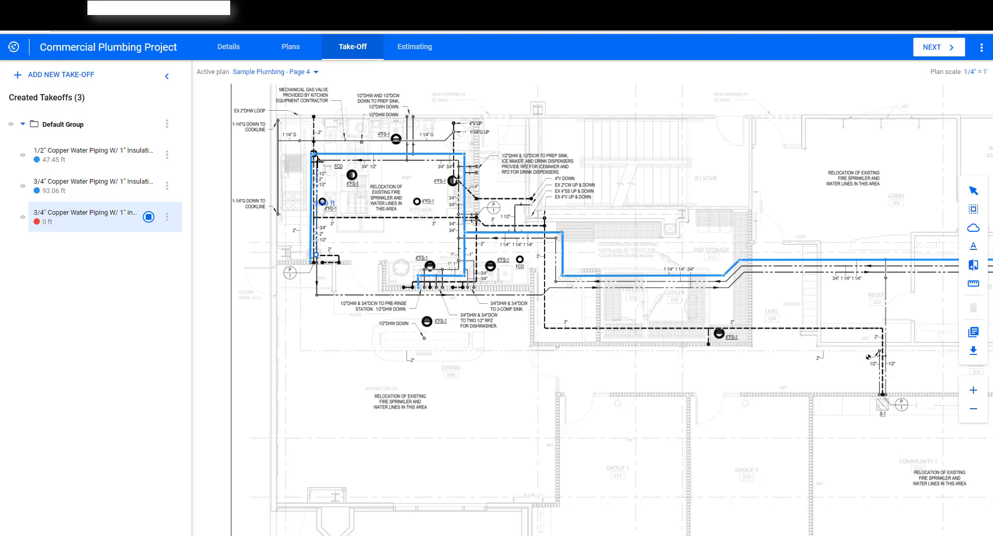
pyautogui.click(317, 159)
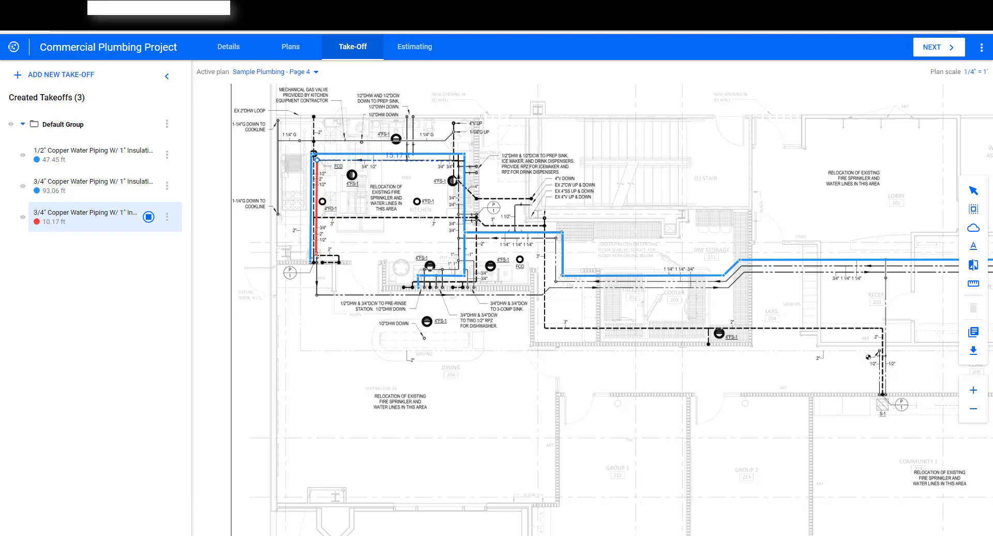
pyautogui.click(457, 160)
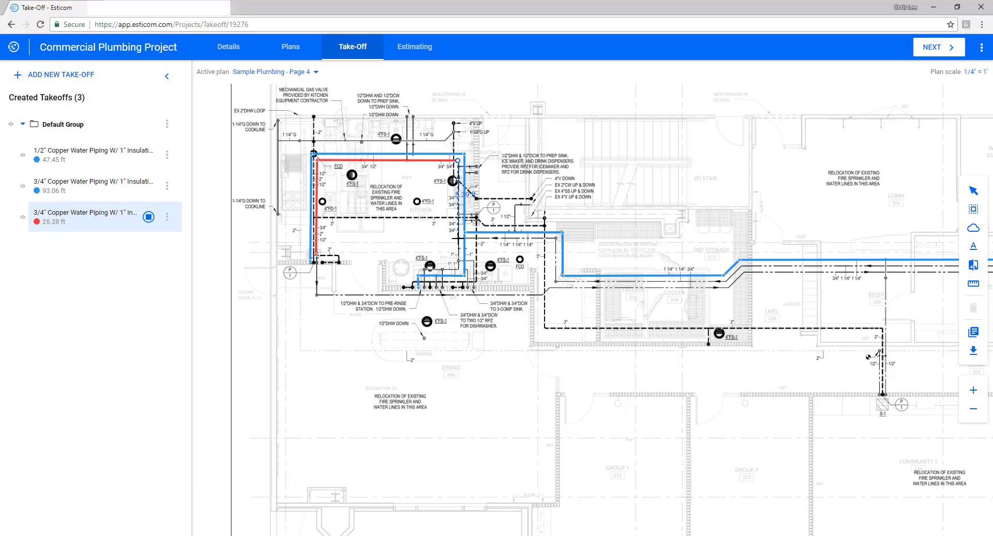
pyautogui.click(458, 237)
pyautogui.click(557, 237)
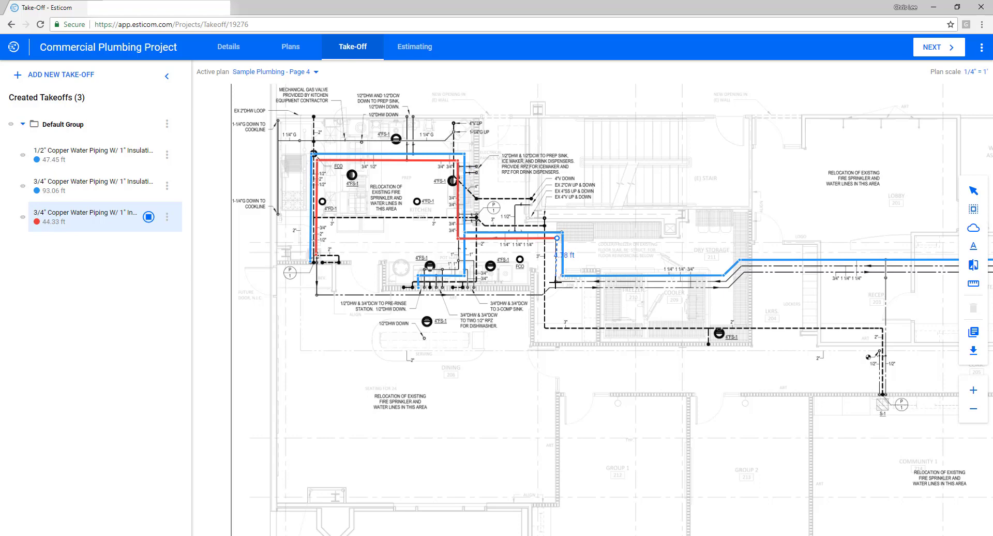
pyautogui.click(557, 282)
pyautogui.click(723, 281)
pyautogui.click(741, 265)
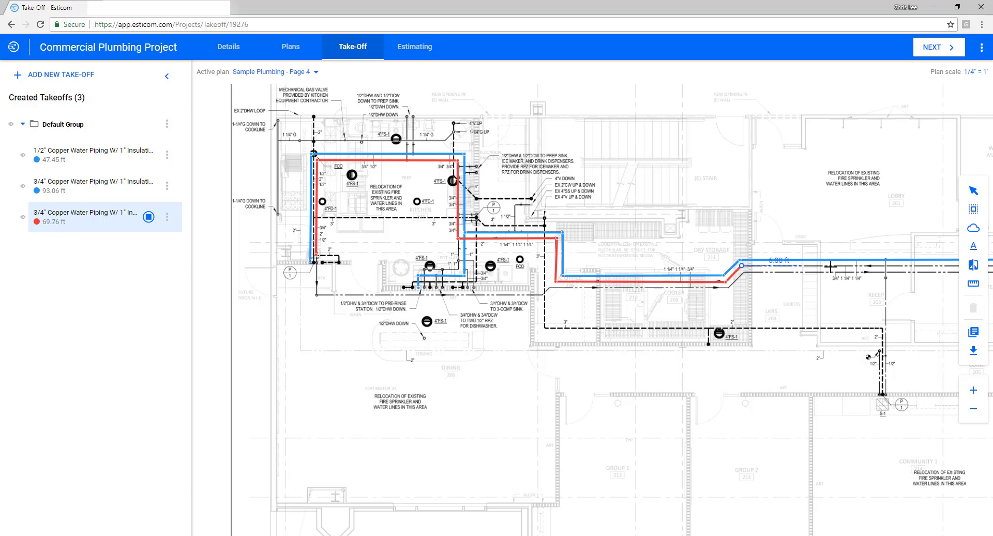
pyautogui.moveTo(830, 267); pyautogui.dragTo(341, 273)
pyautogui.click(537, 272)
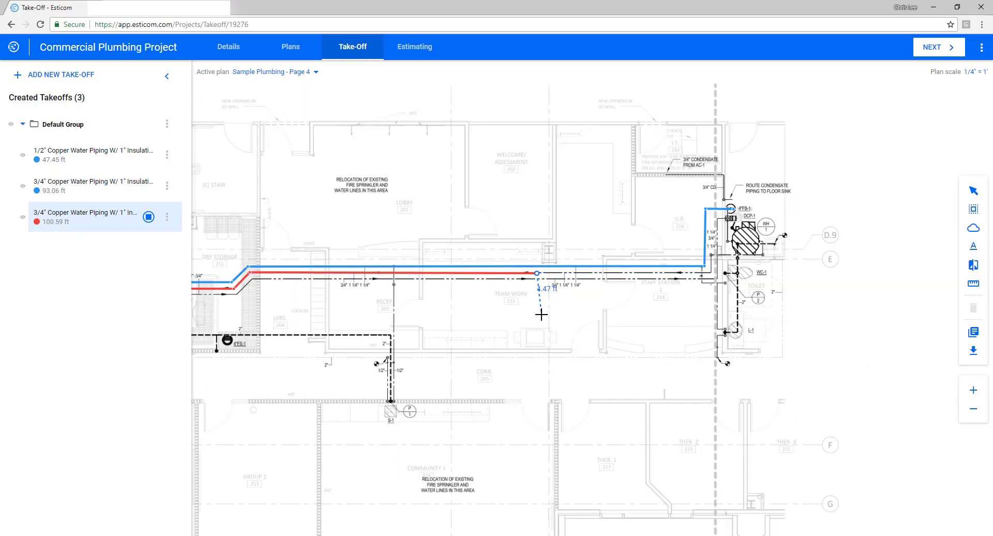
pyautogui.click(541, 314)
pyautogui.click(503, 332)
pyautogui.click(454, 326)
pyautogui.press('BackSpace')
pyautogui.press('BackSpace')
pyautogui.press('BackSpace')
# Continue the red 3/4" piping from the team work area and end it at the water heater
pyautogui.click(711, 273)
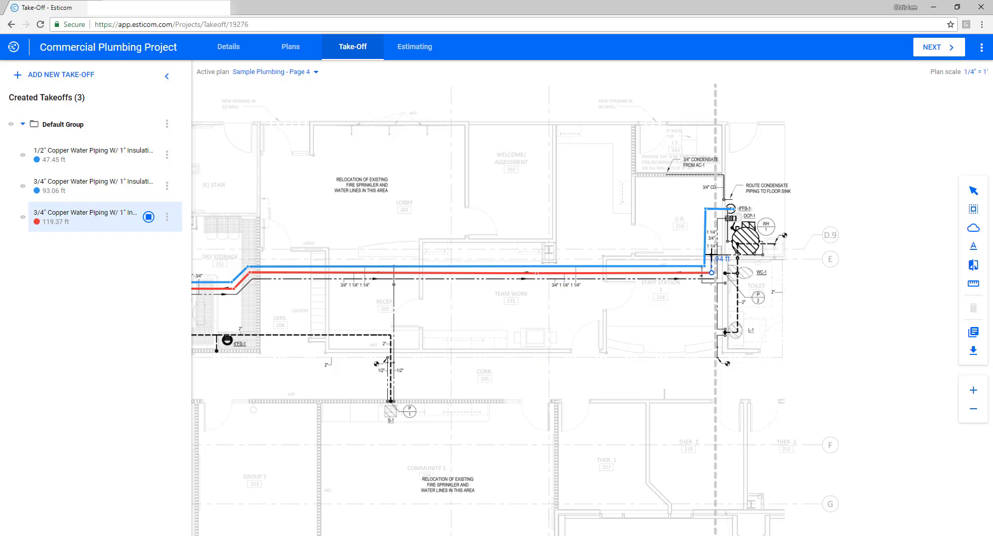
pyautogui.click(712, 254)
pyautogui.click(737, 254)
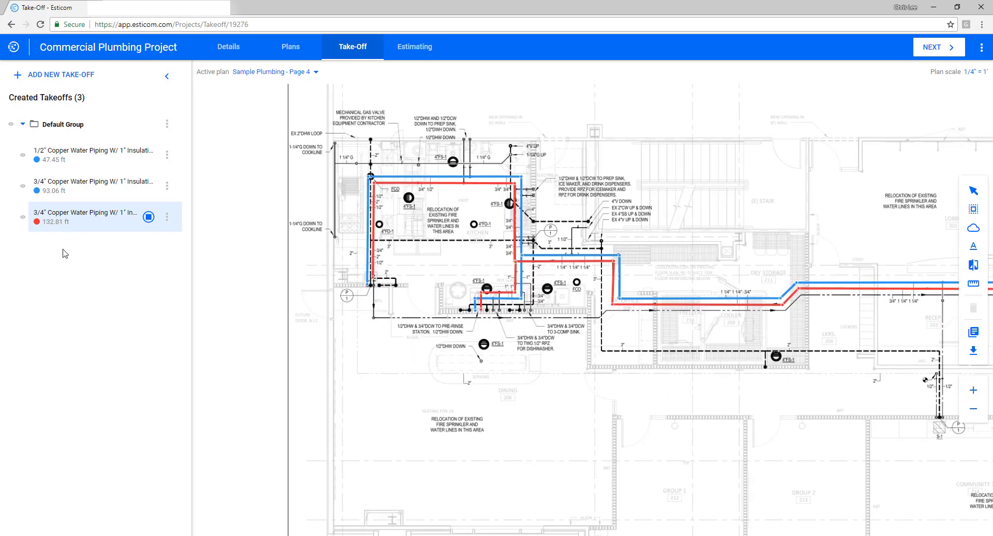
# Move the red 3/4" take-off into a new group named Hot Water, and rename Default Group as Cold Water
pyautogui.moveTo(68, 219); pyautogui.dragTo(71, 103)
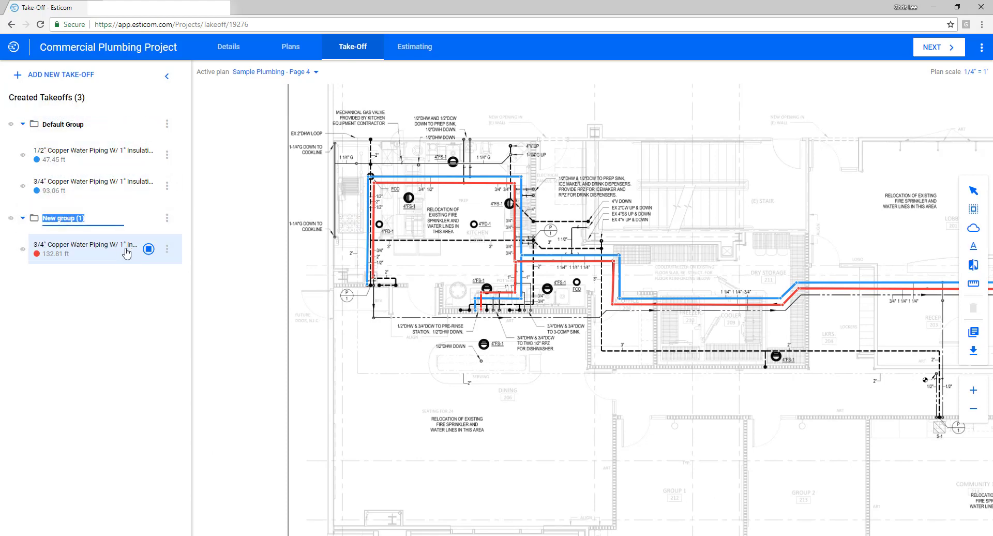
pyautogui.write('Hot Water')
pyautogui.doubleClick(65, 124)
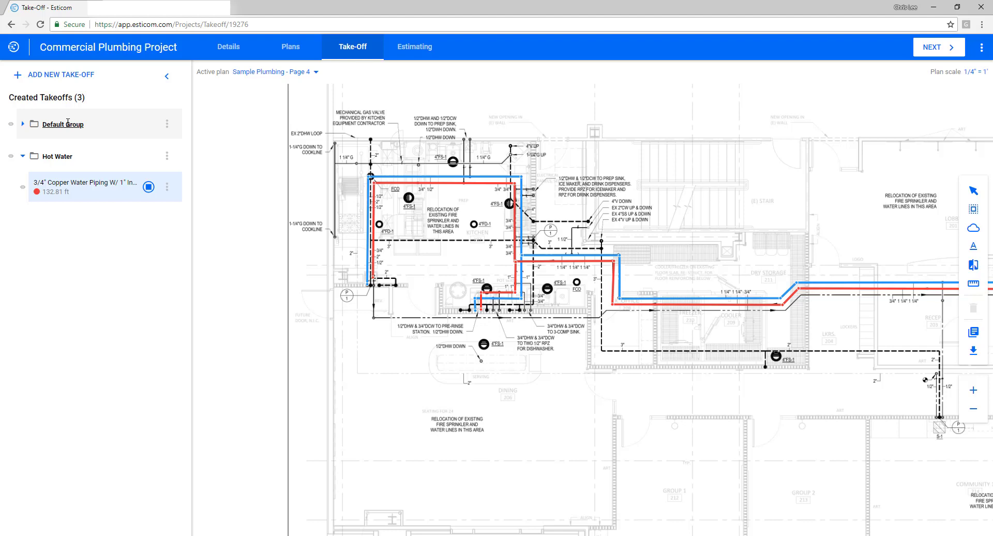
pyautogui.write('c')
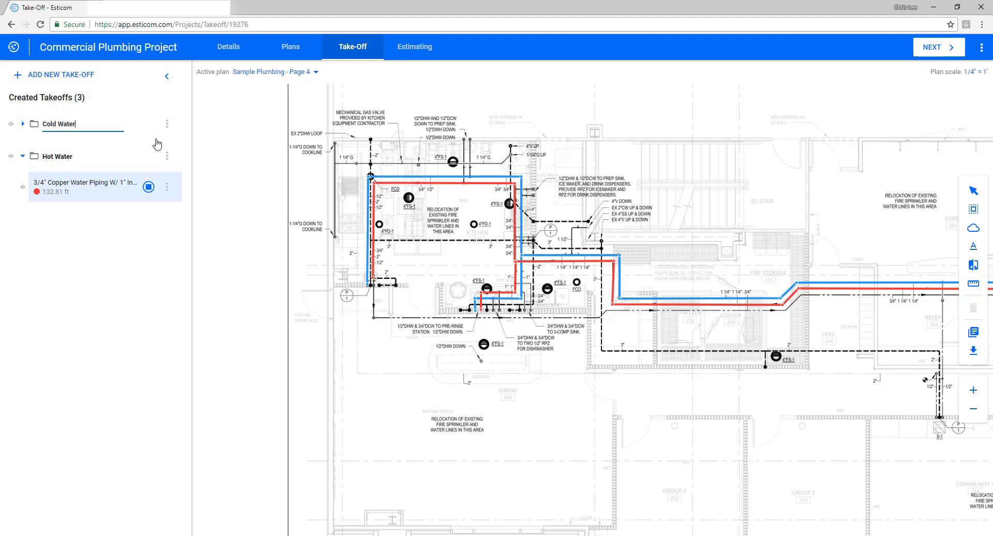
pyautogui.press('Return')
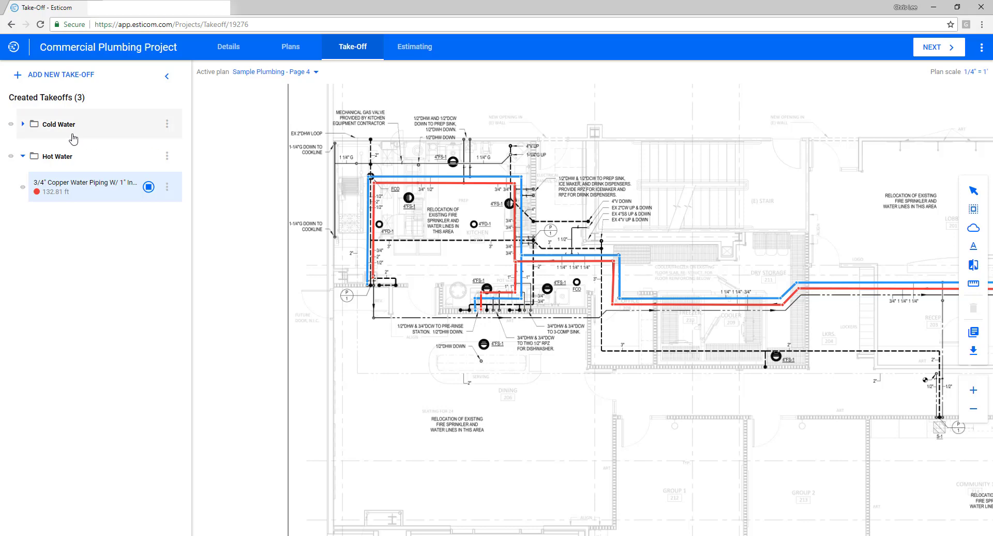
pyautogui.click(22, 124)
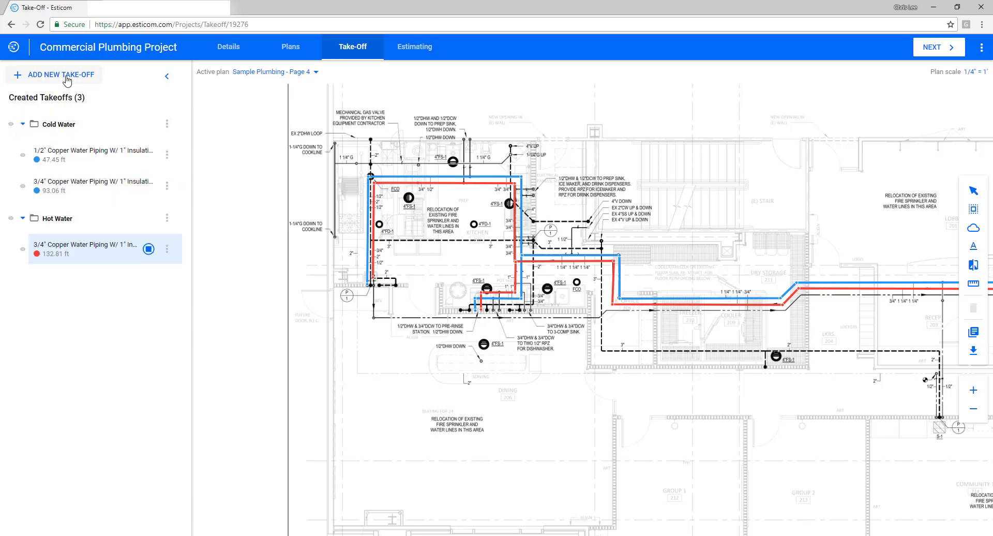
# Add the 2" PVC Floor Drain Rough-In assembly to the plan as a light green count take-off
pyautogui.click(66, 77)
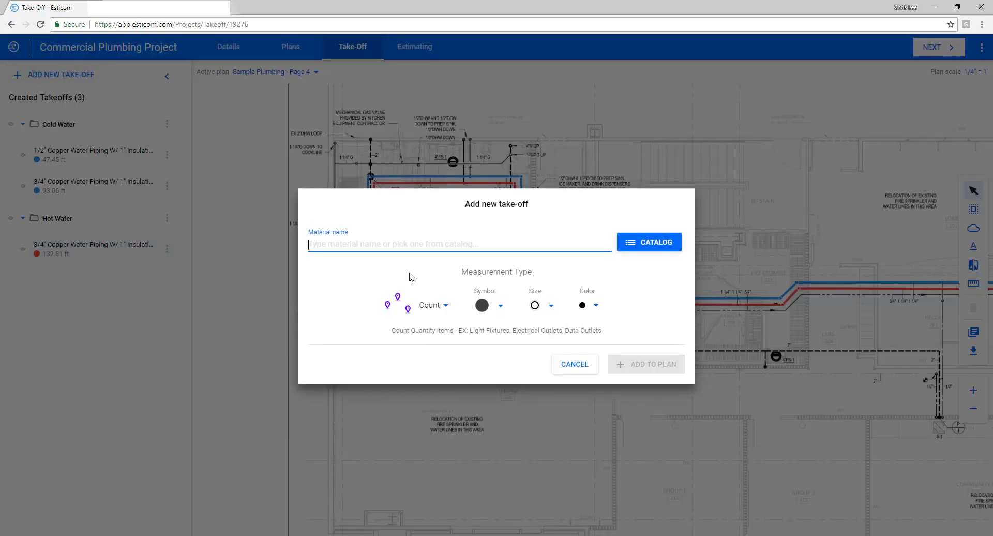
pyautogui.write('PVC drain')
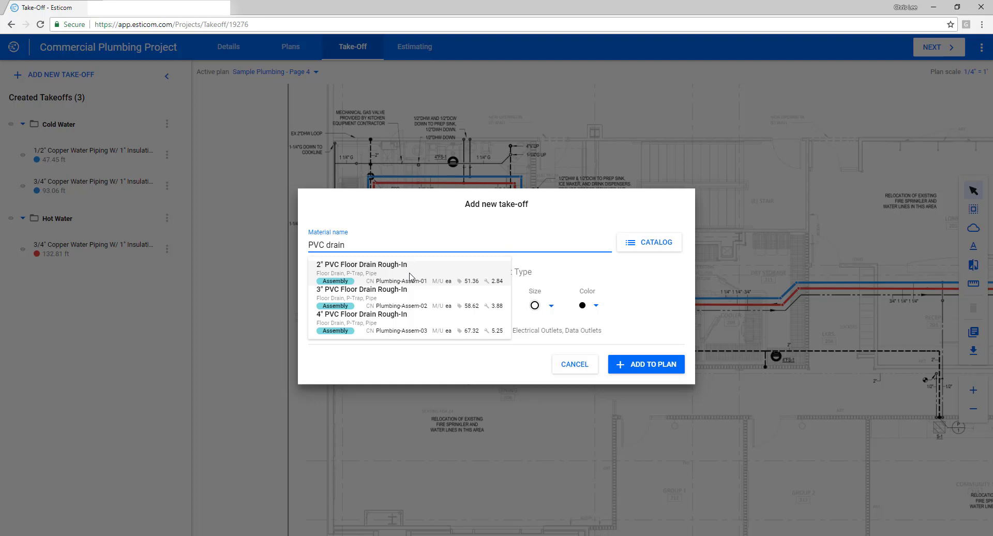
pyautogui.click(410, 277)
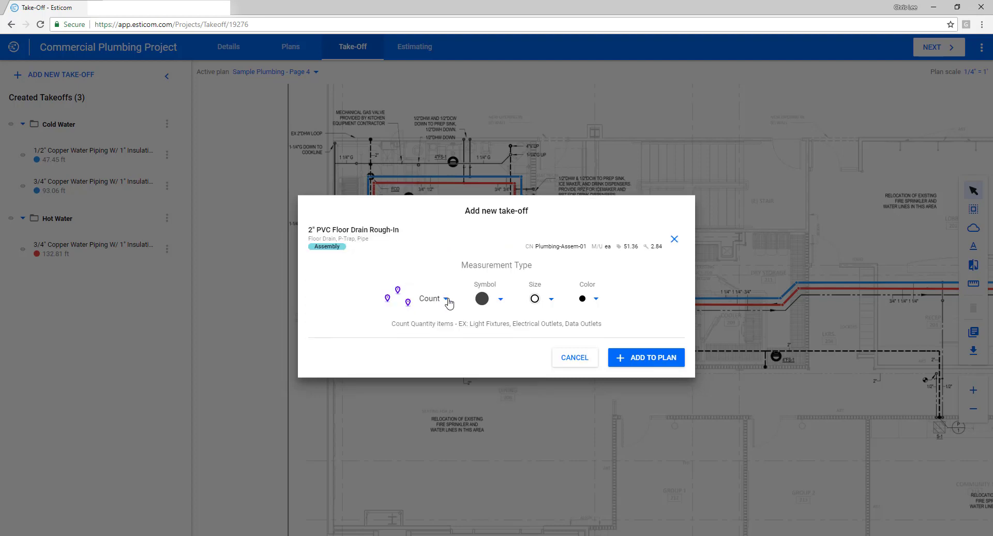
pyautogui.click(597, 300)
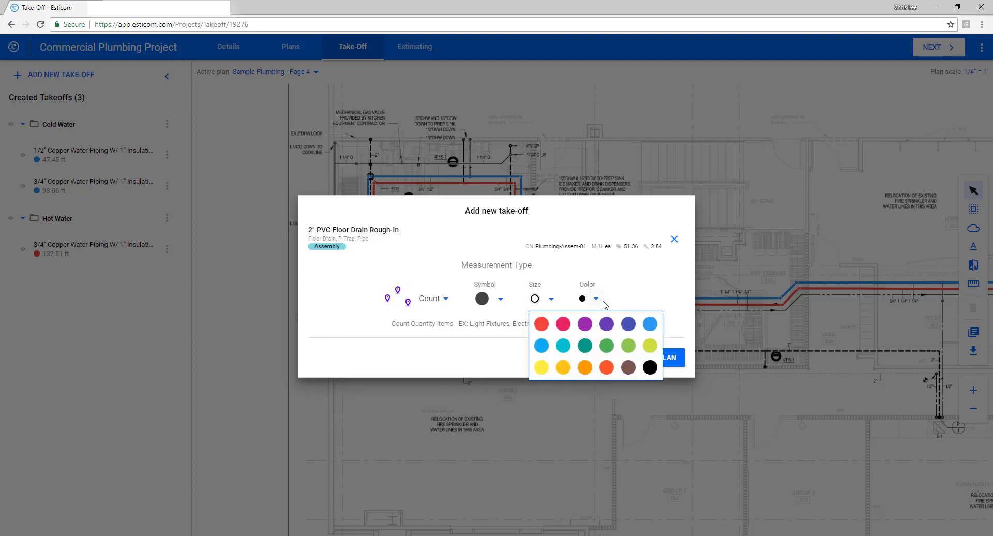
pyautogui.click(629, 346)
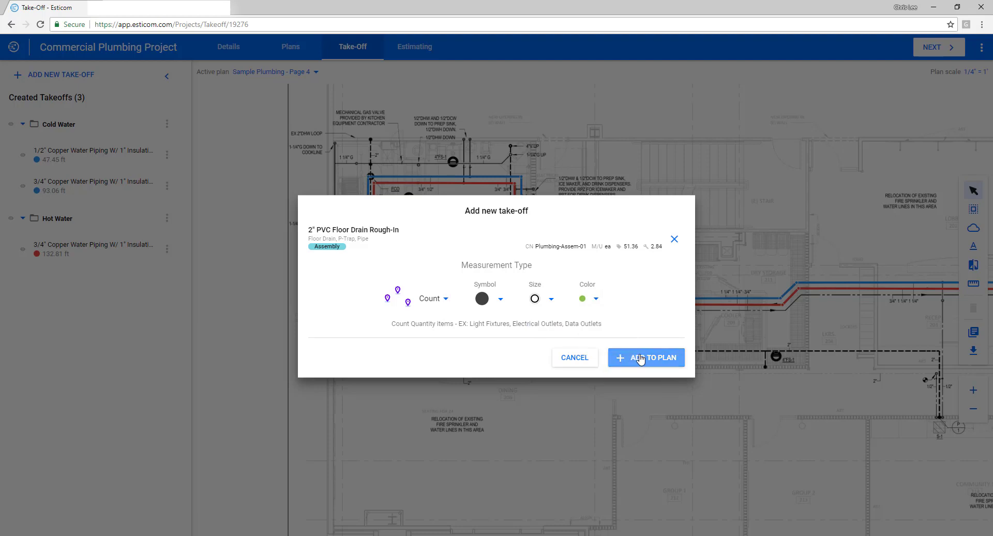
pyautogui.click(641, 358)
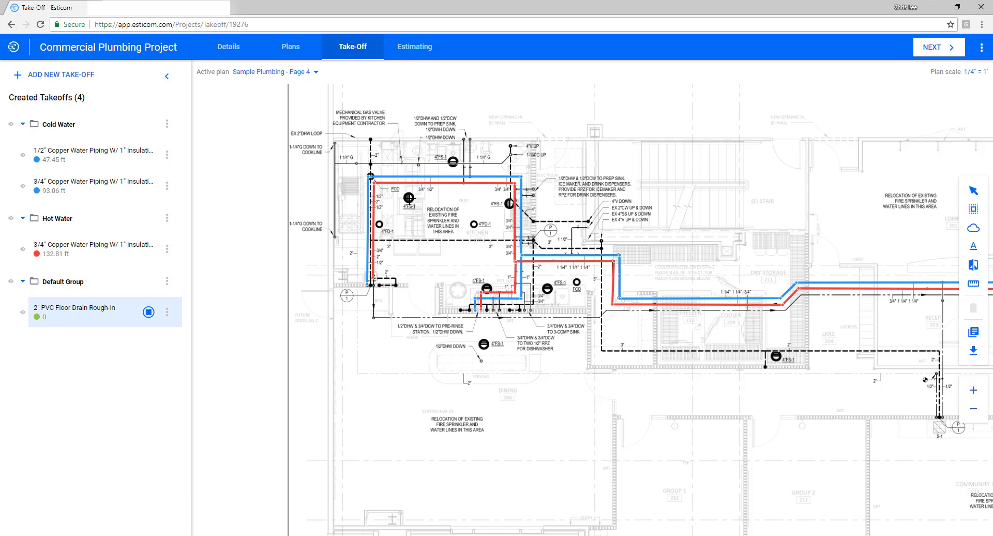
# Count six floor drain symbols with the 2" PVC take-off: five around the kitchen and dining area and one near the cooler
pyautogui.click(409, 198)
pyautogui.click(509, 203)
pyautogui.click(486, 288)
pyautogui.click(547, 288)
pyautogui.click(483, 344)
pyautogui.click(775, 355)
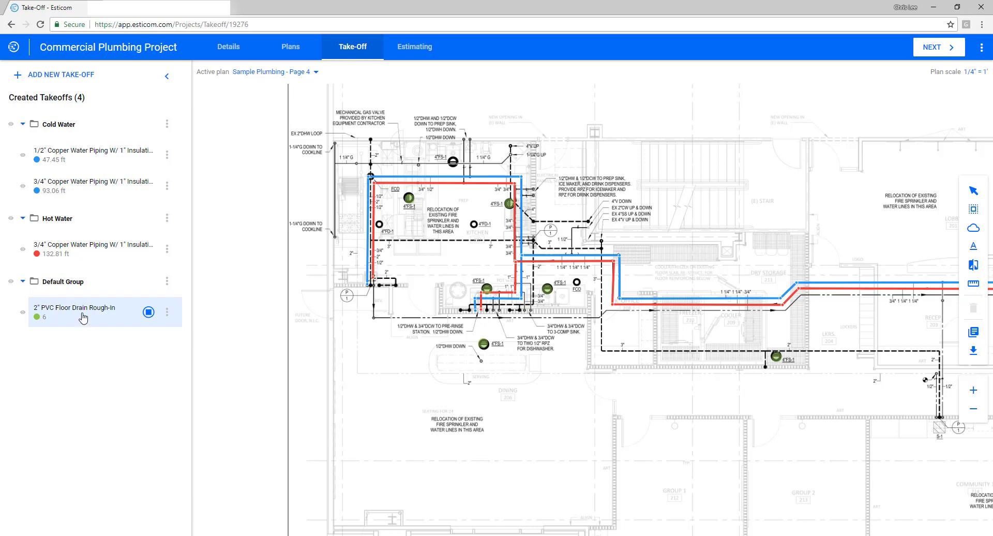
# Rename the Default Group holding the floor drain take-off as Drains
pyautogui.doubleClick(62, 280)
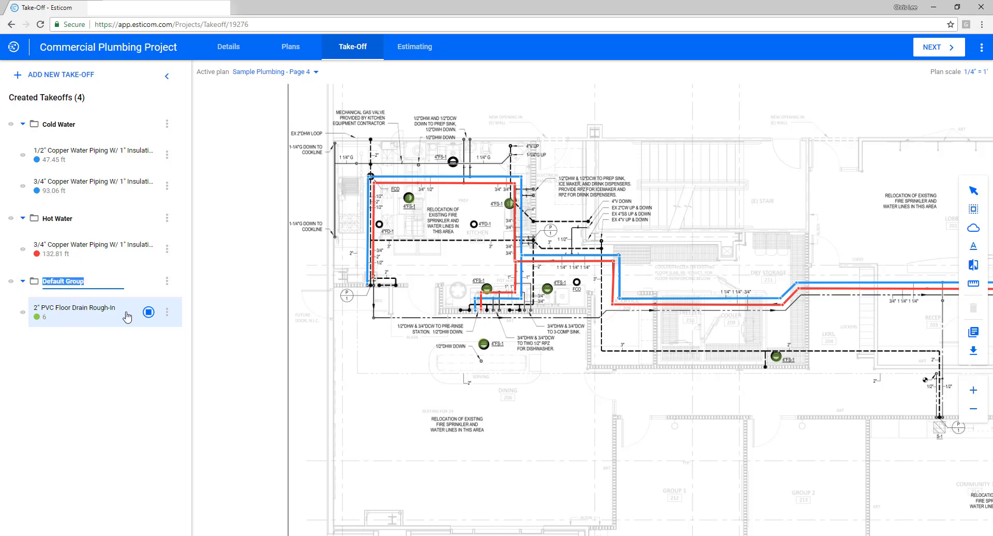
pyautogui.write('Drains')
pyautogui.click(94, 310)
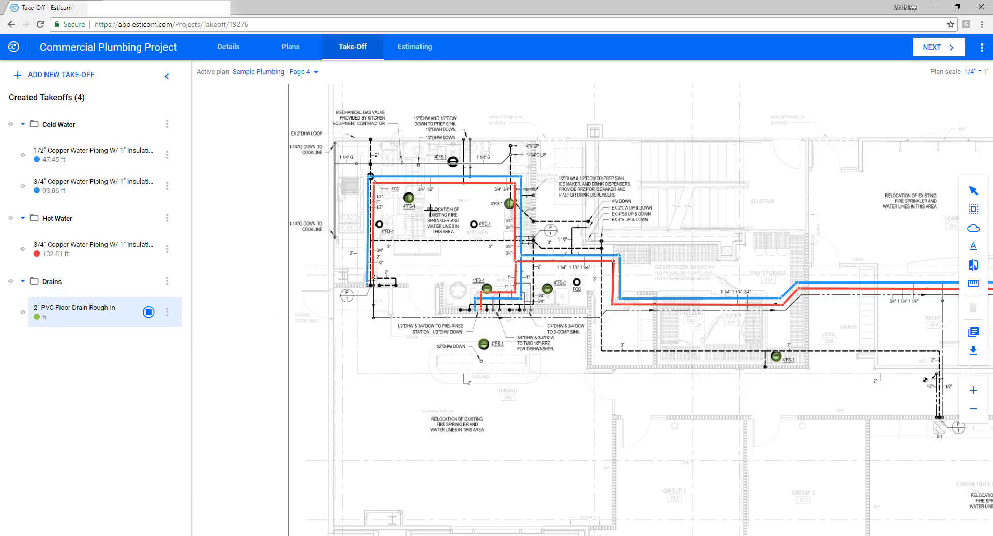
# In the project estimate, set the Cold Water quantities to 50 ft of 1/2" copper piping and 100 ft of 3/4" copper piping
pyautogui.click(412, 52)
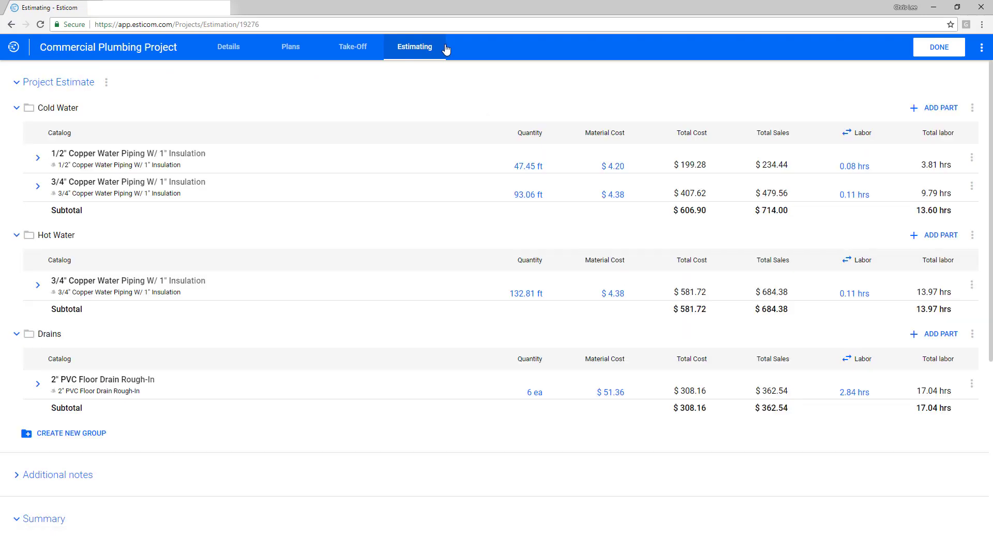
pyautogui.click(37, 158)
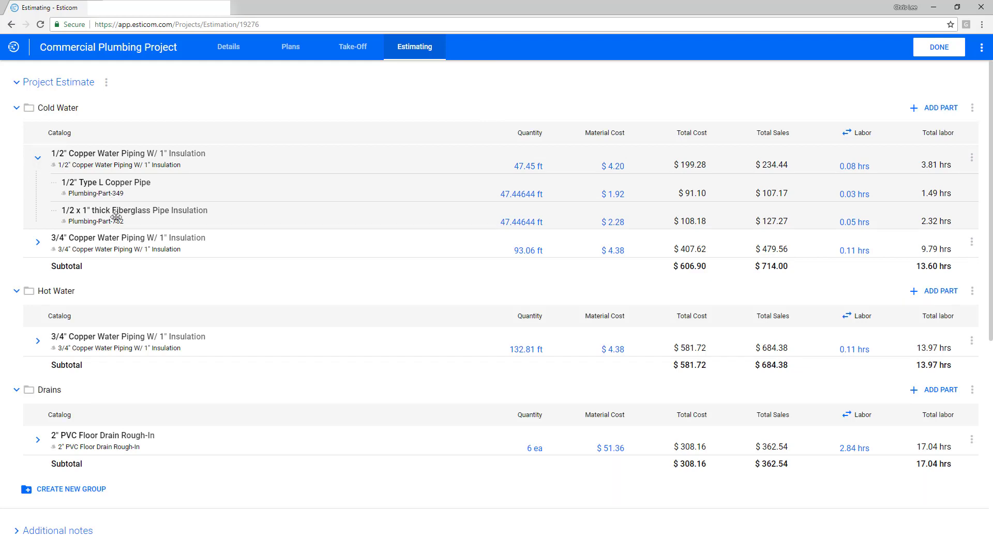
pyautogui.click(535, 166)
pyautogui.write('50')
pyautogui.press('Tab')
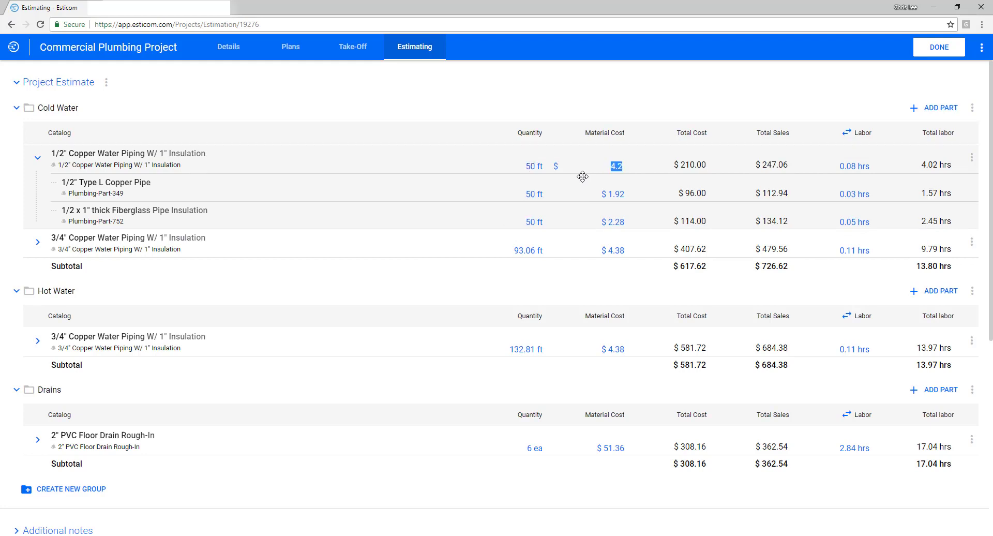
pyautogui.click(523, 251)
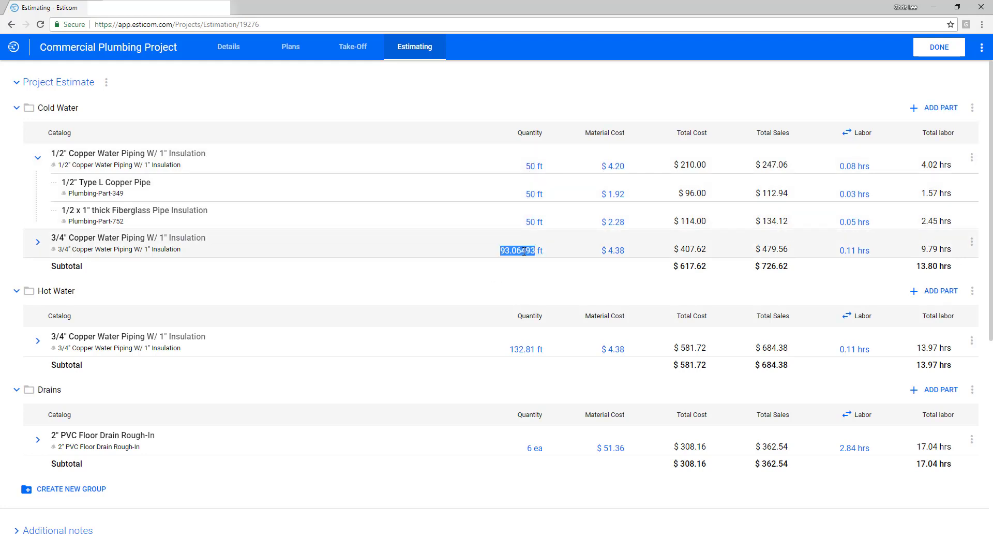
pyautogui.write('100')
pyautogui.press('Tab')
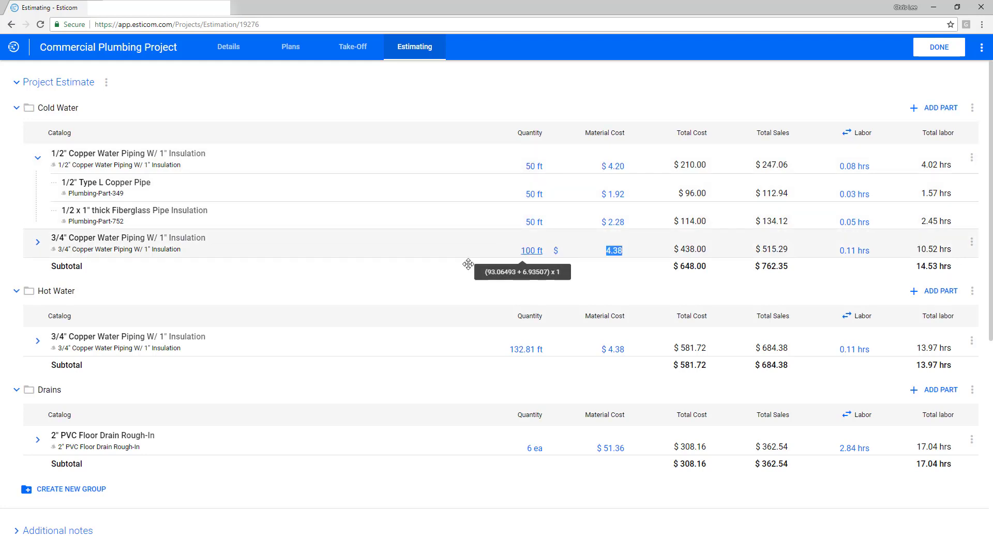
# Collapse the 1/2" piping assembly and set the Hot Water 3/4" copper piping quantity to 140 ft
pyautogui.click(41, 265)
pyautogui.click(527, 294)
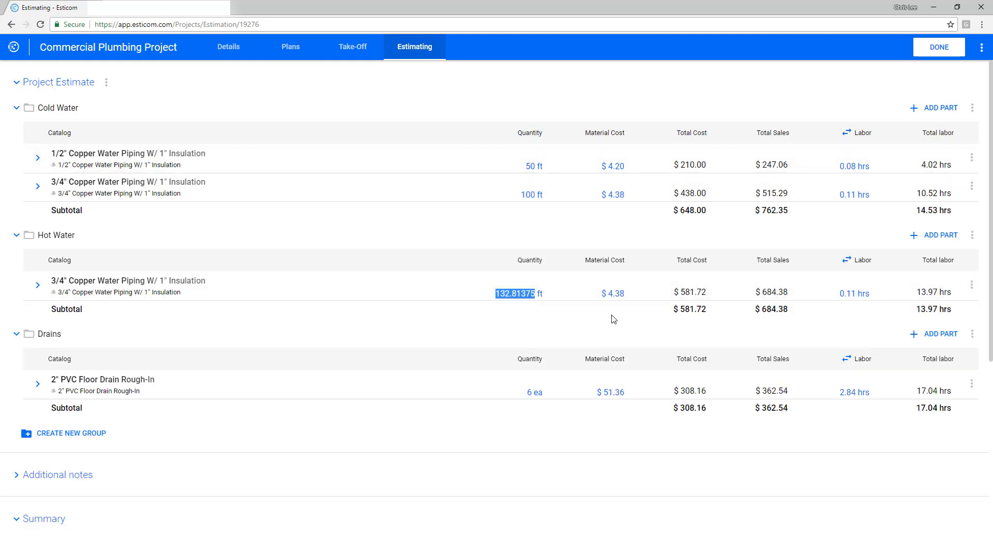
pyautogui.write('140')
pyautogui.press('Tab')
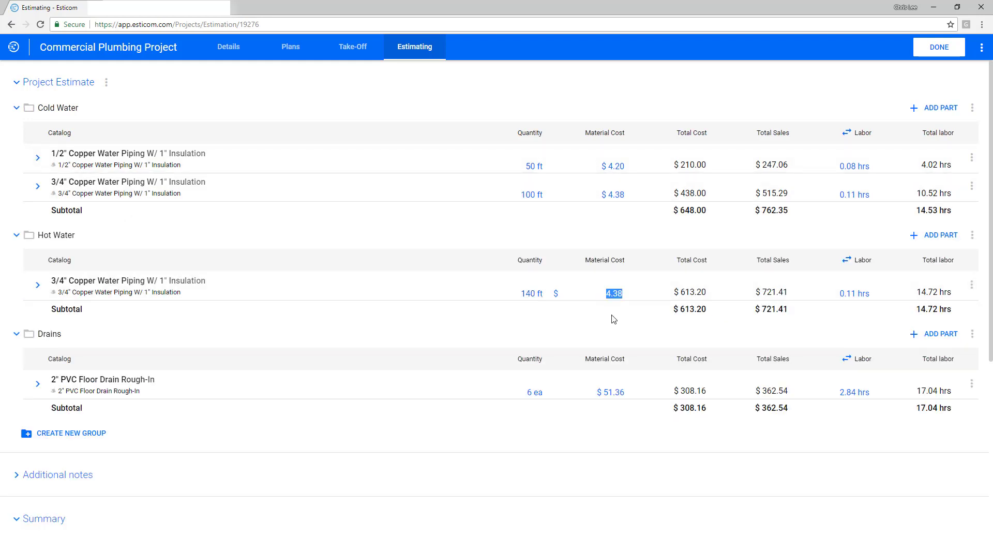
# Add the inclusion "Includes plumbing piping and fixtures per drawings and specifications" to the estimate's additional notes
pyautogui.scroll(-5, 25, 336)
pyautogui.click(17, 217)
pyautogui.click(81, 268)
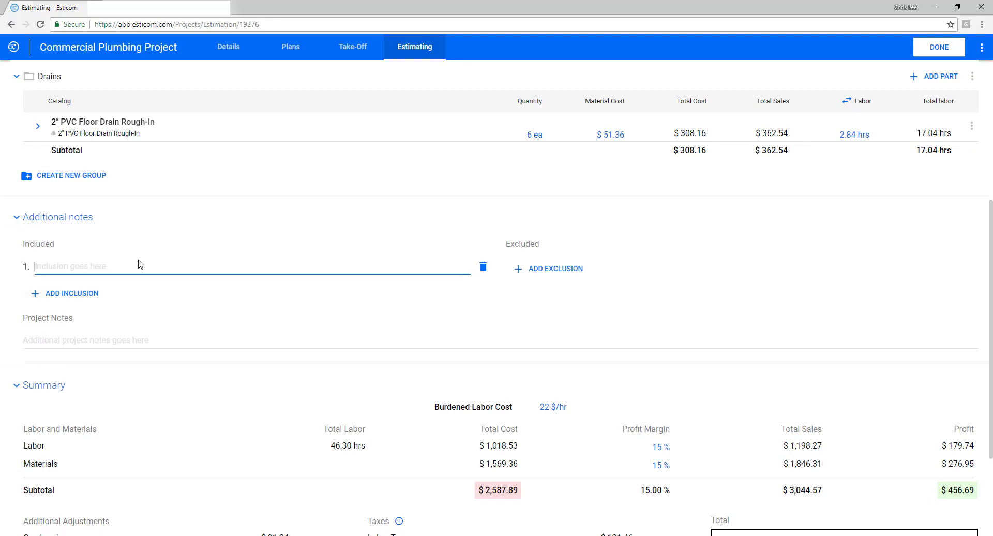
pyautogui.write('Includes plumbing piping and fixtures pe')
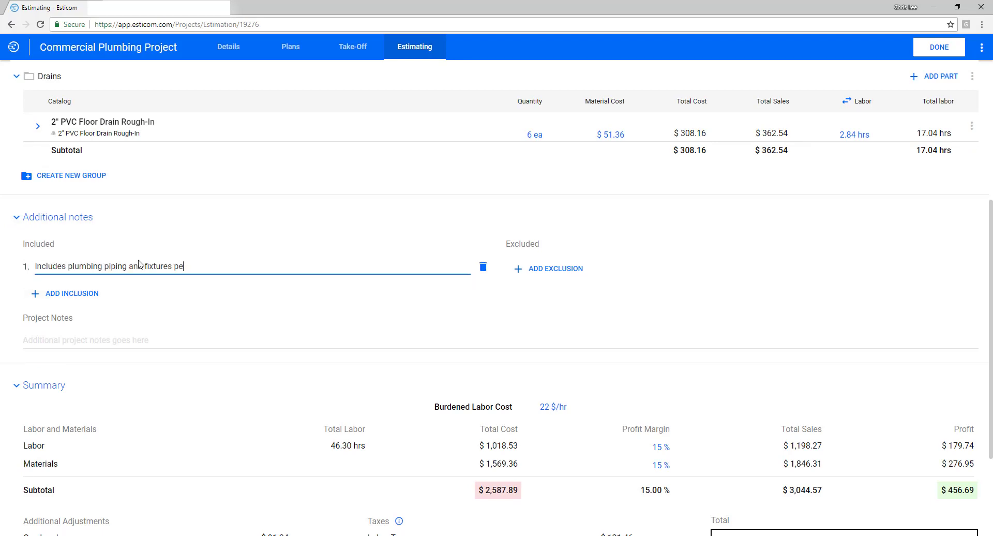
pyautogui.write('r draw')
pyautogui.press('BackSpace')
pyautogui.write('awings and specifications')
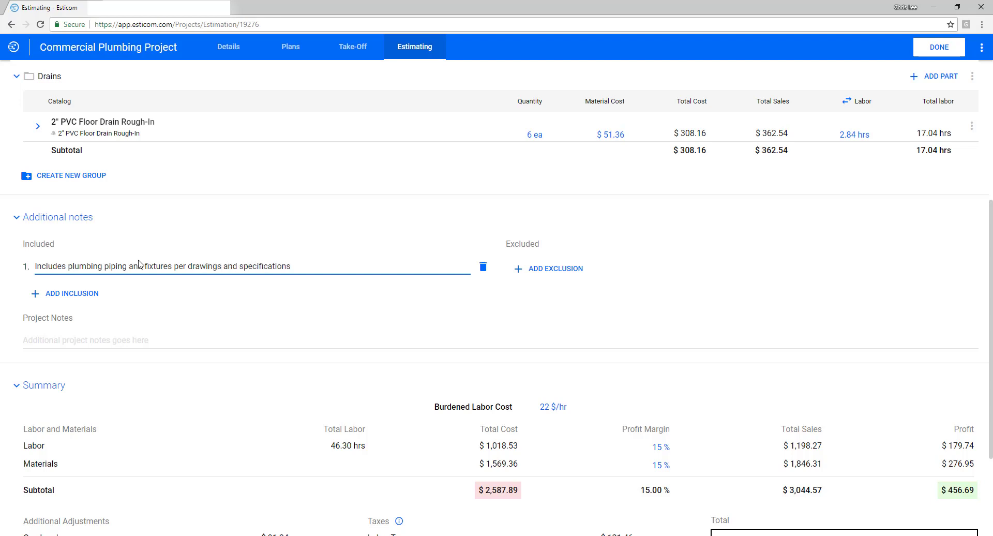
# Add the exclusion "Excludes demo of existing space" to the additional notes
pyautogui.click(550, 267)
pyautogui.write('Excludes demo of existing')
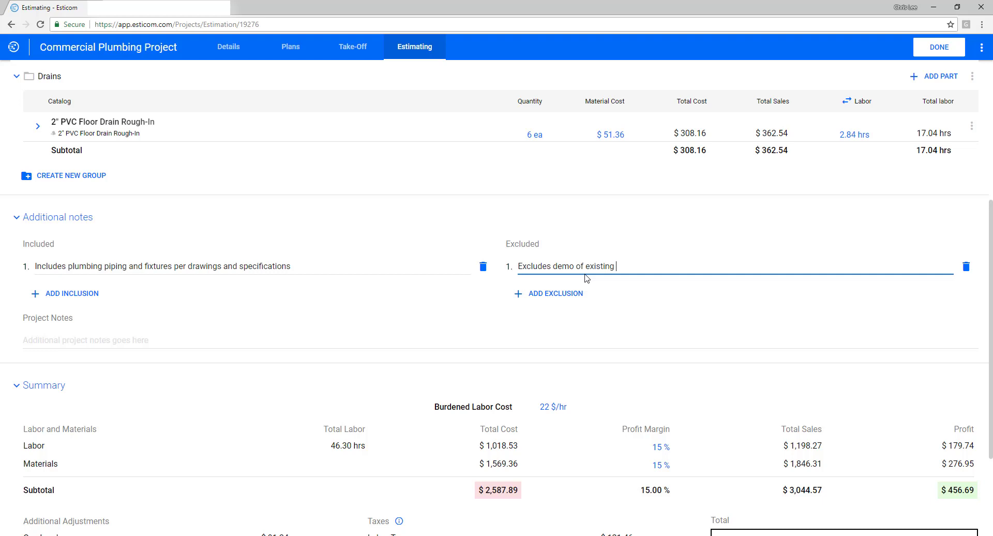
pyautogui.write('space')
# Enter "Pricing is valid for 90 days" as the project notes
pyautogui.click(30, 349)
pyautogui.write('Pricing i')
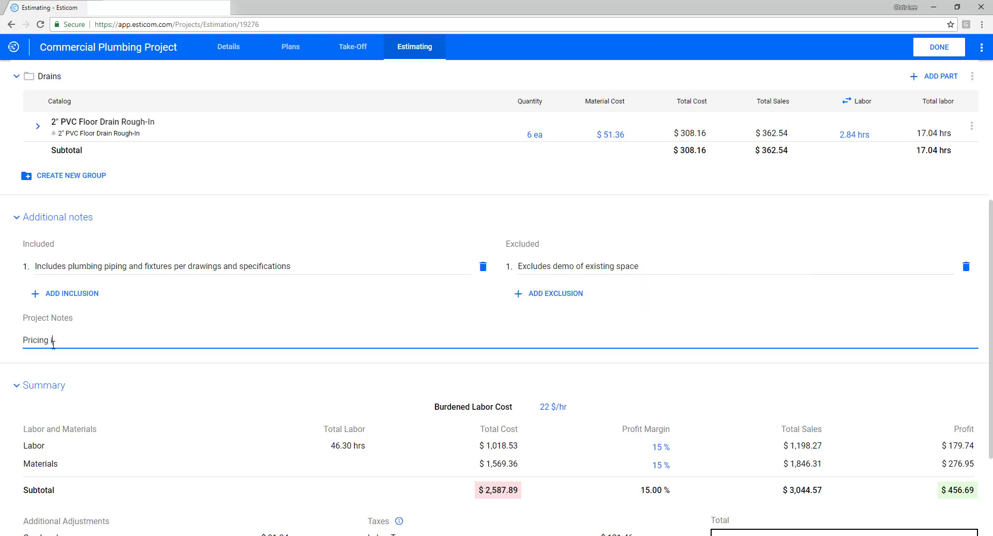
pyautogui.write('s valid for 90 days')
# Set the burdened labor cost in the estimate summary to 39.5 $/hr
pyautogui.scroll(-3, 53, 345)
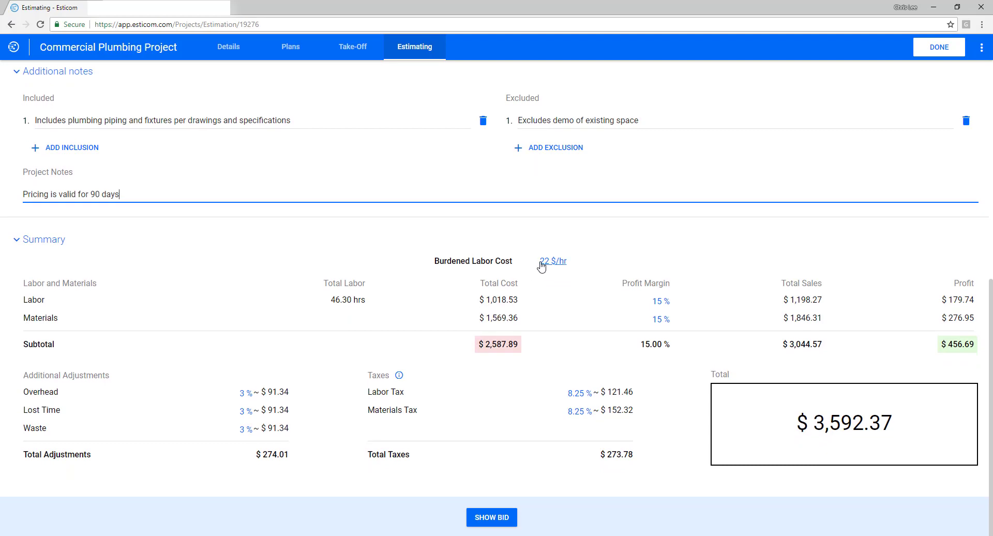
pyautogui.click(541, 265)
pyautogui.write('39')
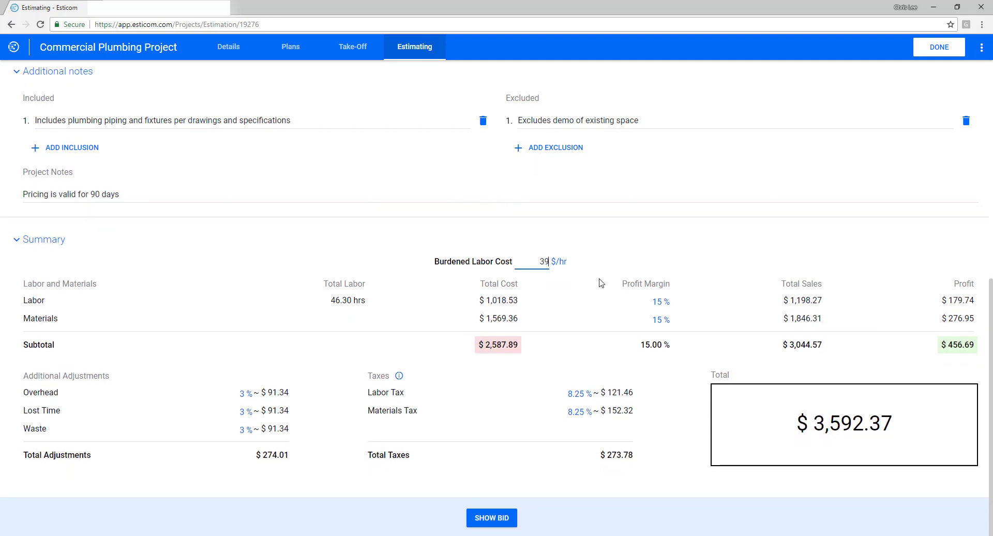
pyautogui.write('.5')
pyautogui.press('Tab')
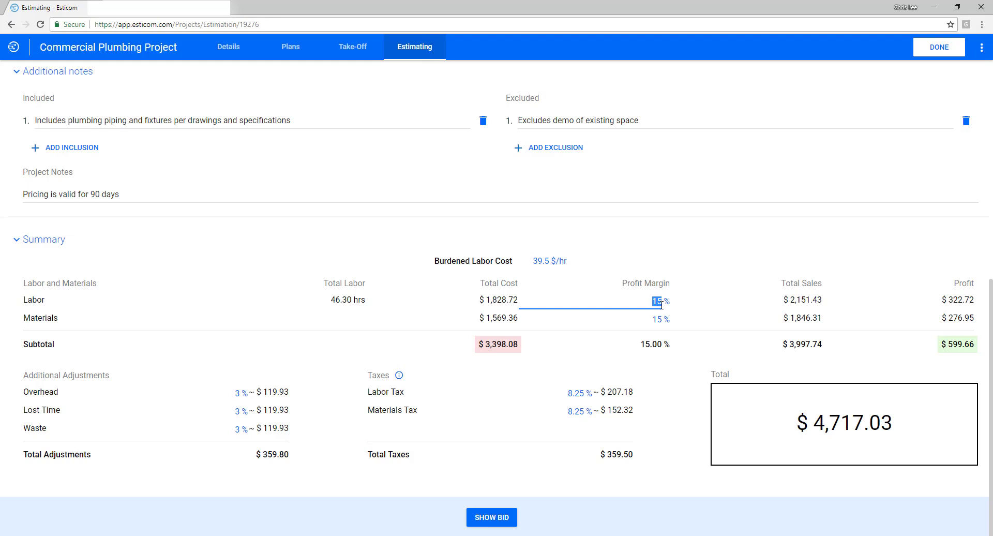
# Set the profit margin to 20 % for both labor and materials
pyautogui.write('20')
pyautogui.click(659, 319)
pyautogui.write('2')
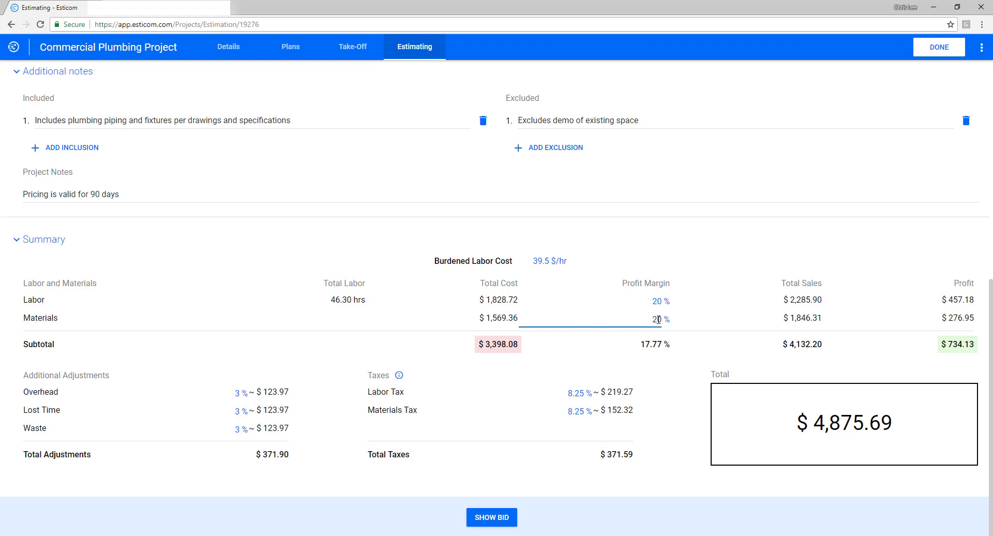
pyautogui.click(650, 381)
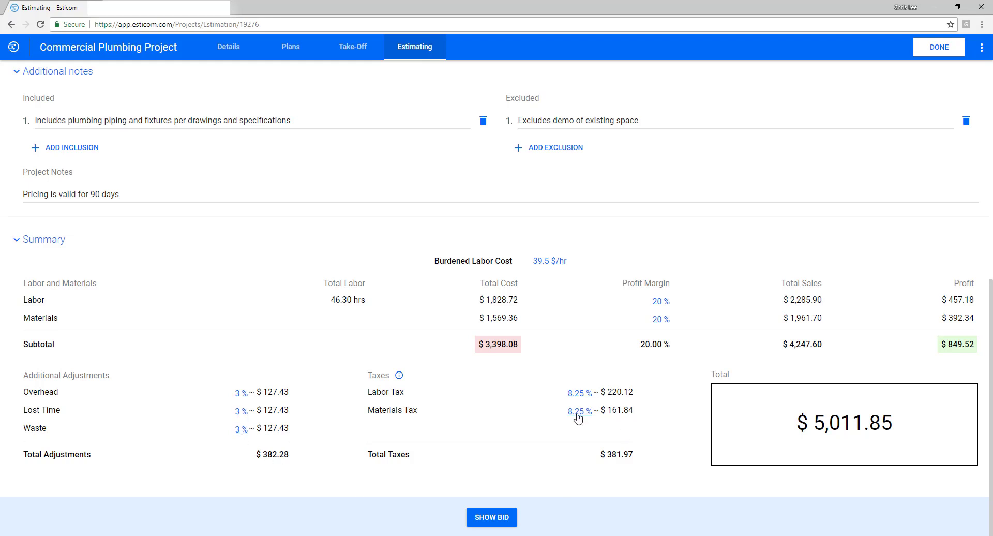
# Show the customer bid and review its group prices, notes, taxes and total
pyautogui.click(492, 521)
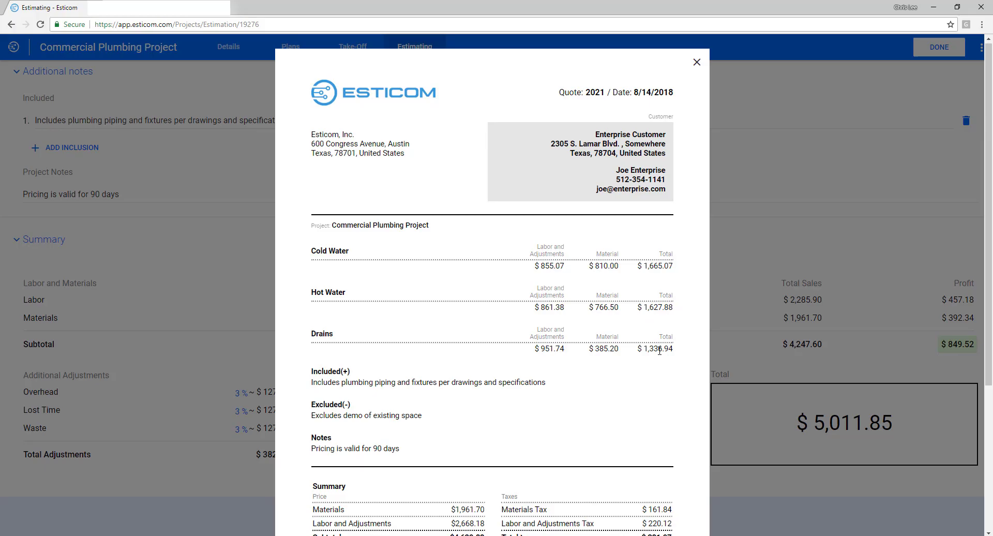
pyautogui.scroll(-4, 659, 351)
pyautogui.scroll(3, 660, 350)
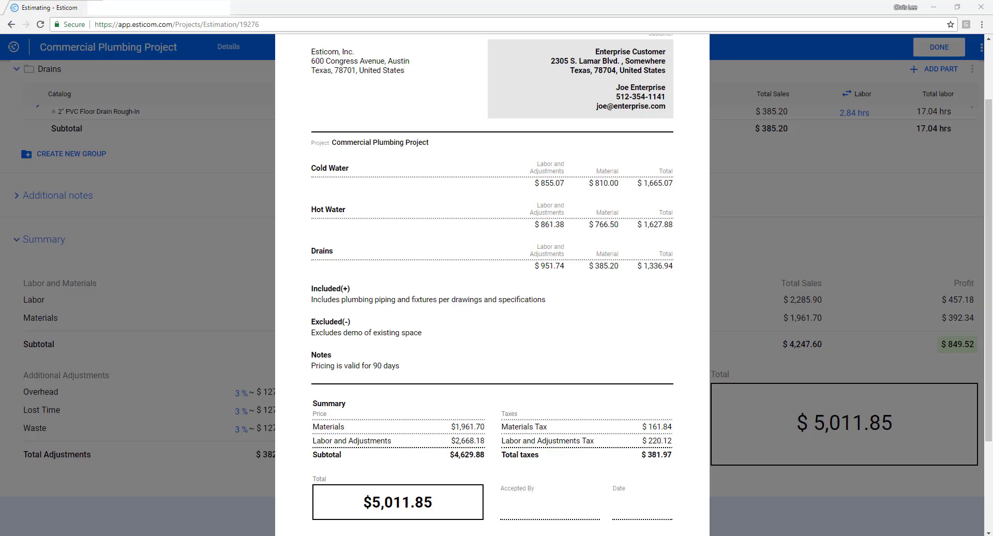